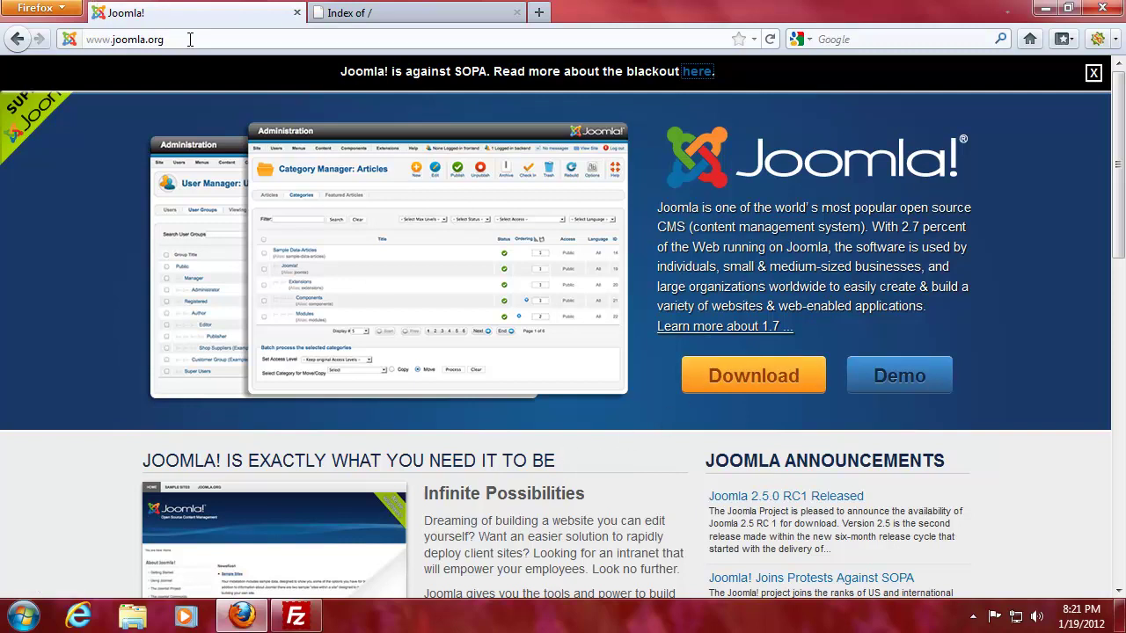
- Go from the joomla.org address to the Download Joomla page
left_click_drag(190, 39, 87, 38)
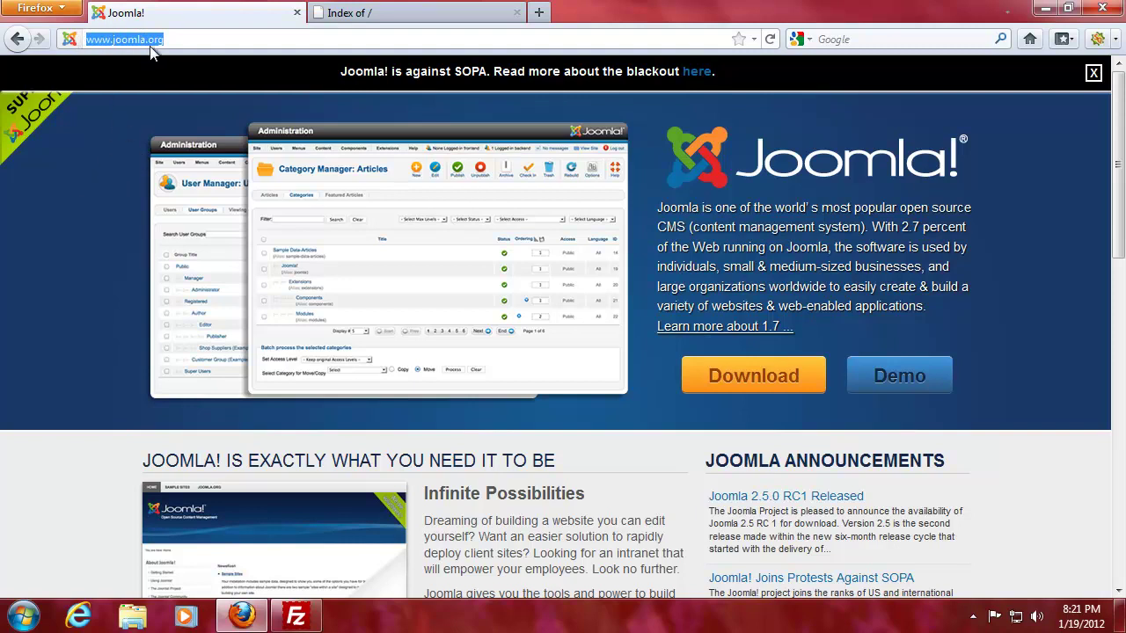
left_click(175, 41)
left_click(741, 385)
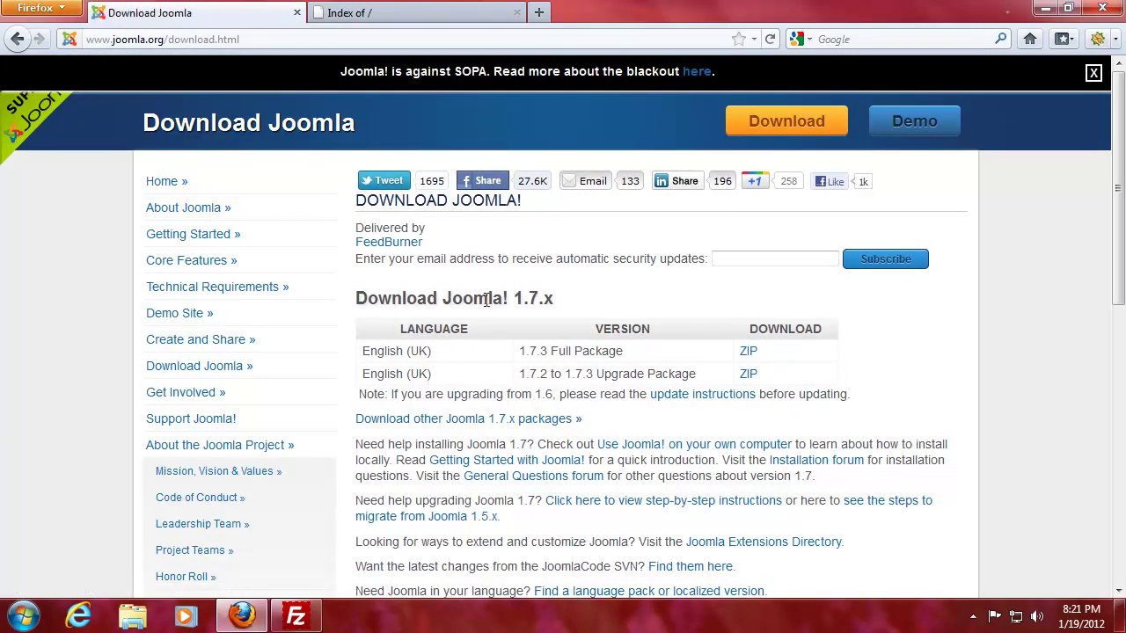
- Save the Joomla 1.7.3 Full Package ZIP to disk and set the Downloads window aside
left_click_drag(522, 351, 645, 354)
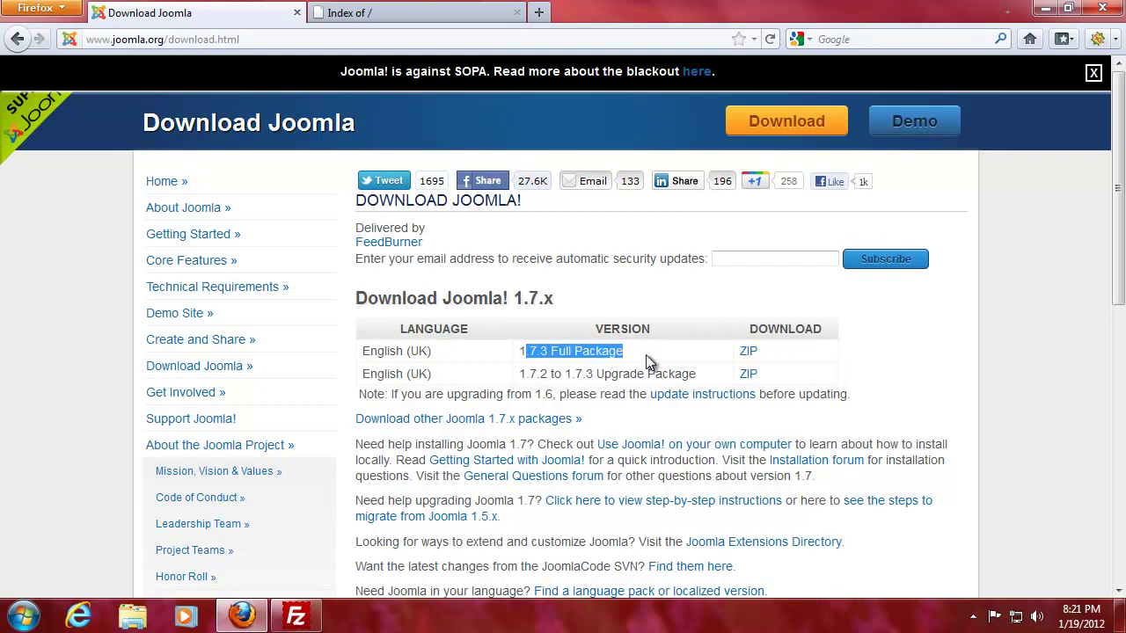
left_click(646, 354)
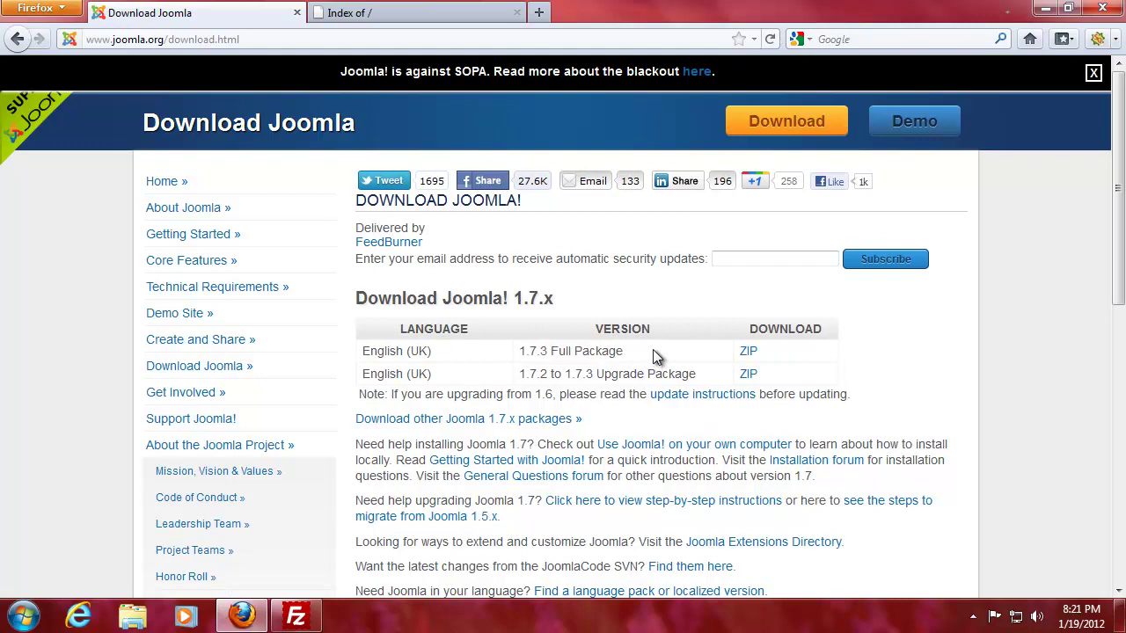
left_click(749, 352)
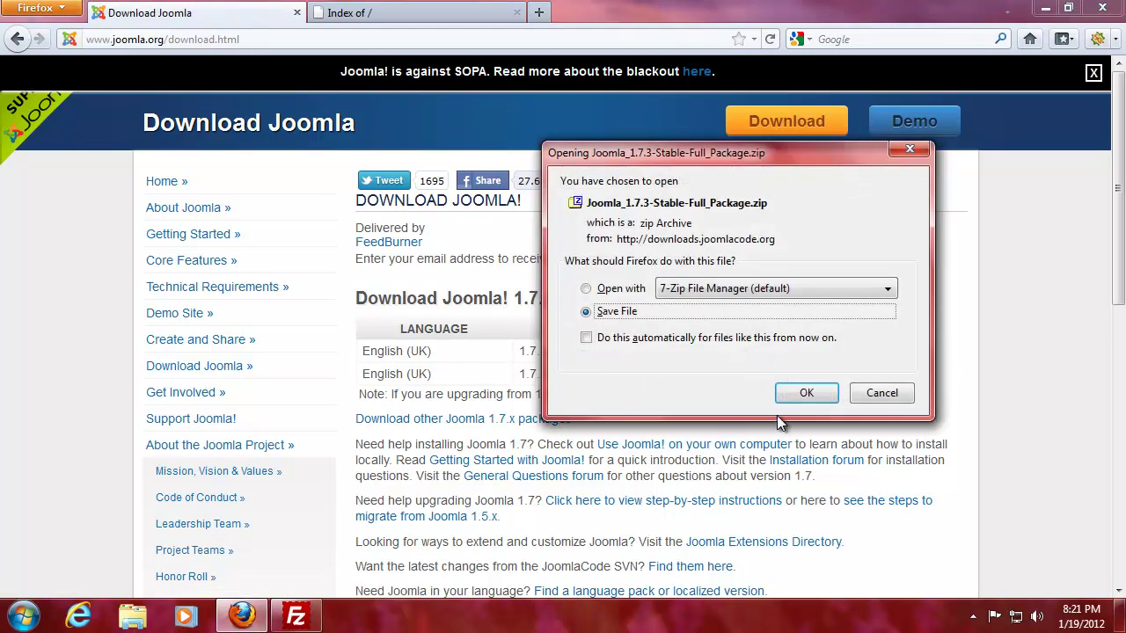
left_click(807, 392)
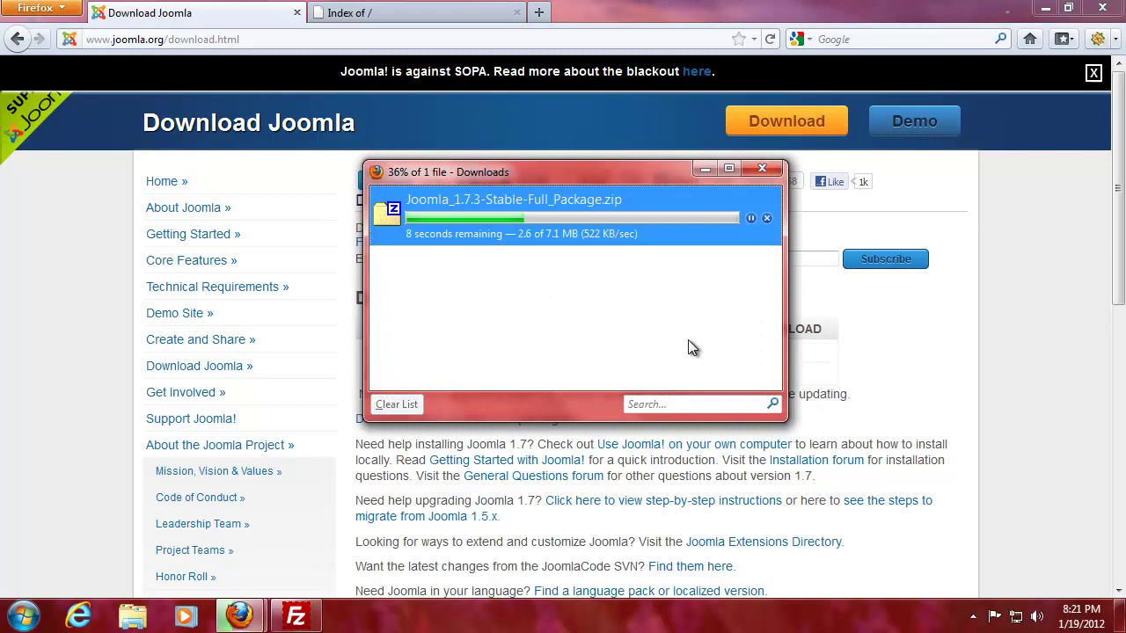
left_click(709, 171)
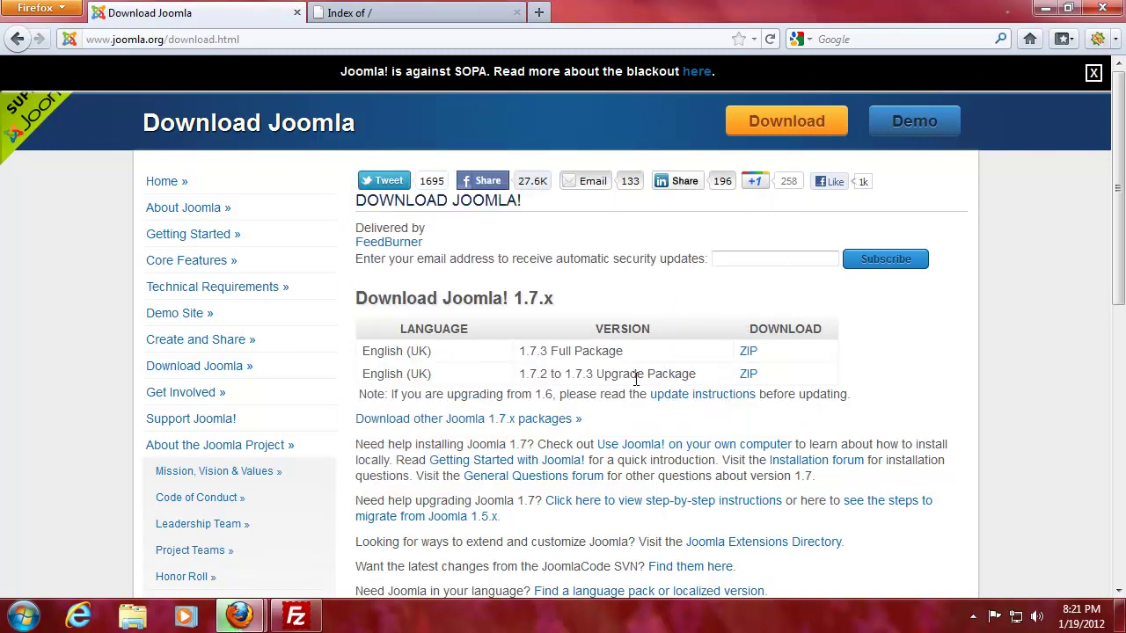
scroll(635, 380, "down", 4)
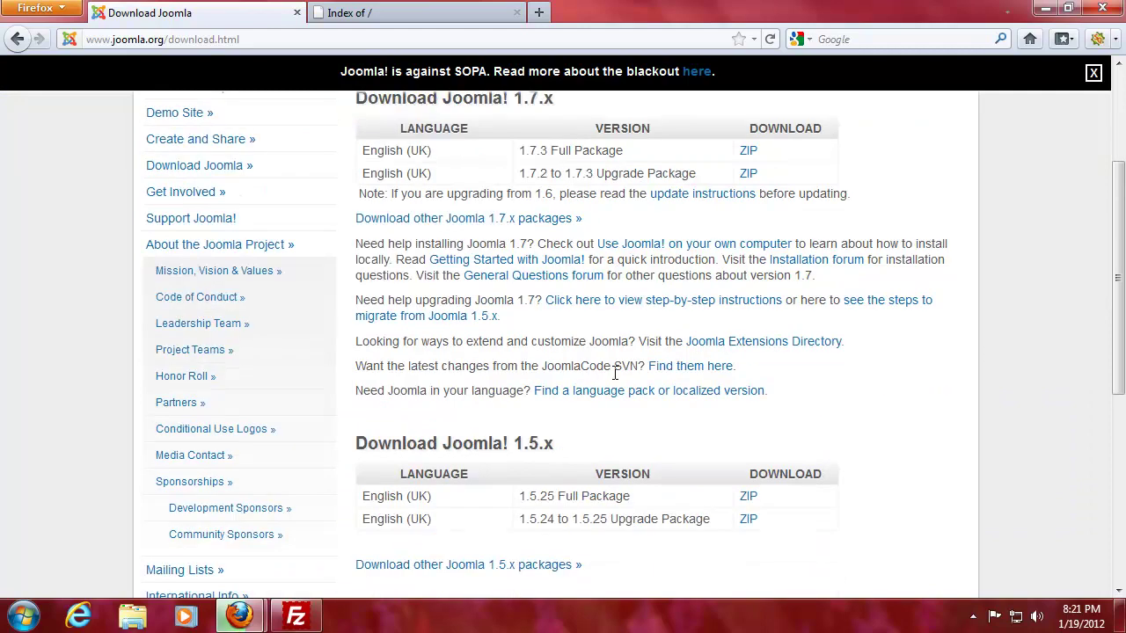
scroll(566, 393, "up", 4)
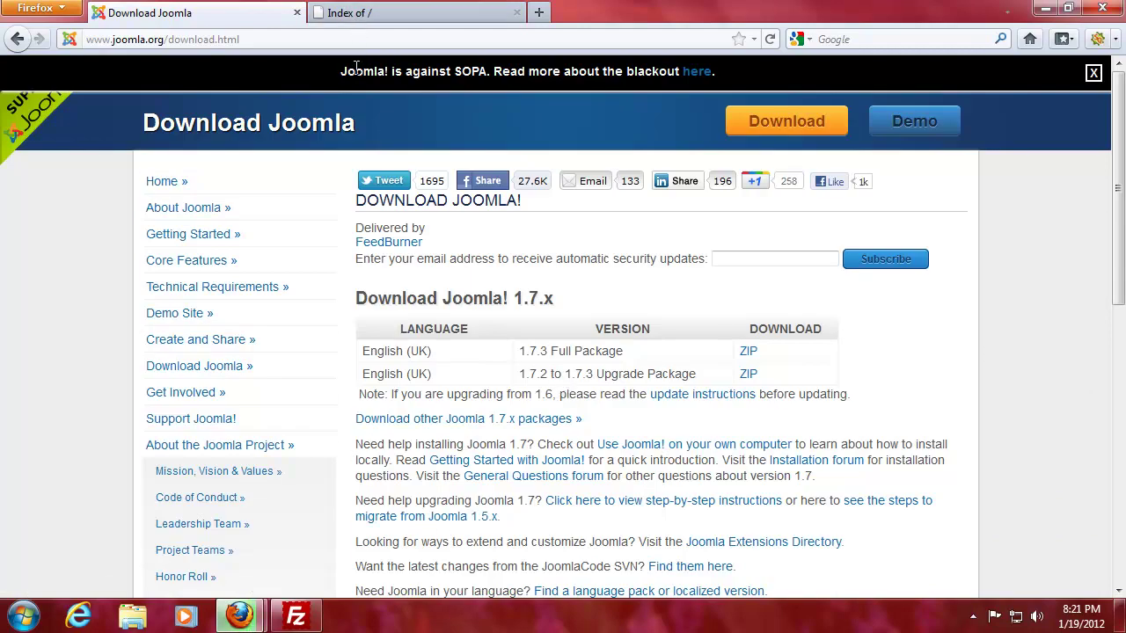
left_click_drag(341, 71, 489, 71)
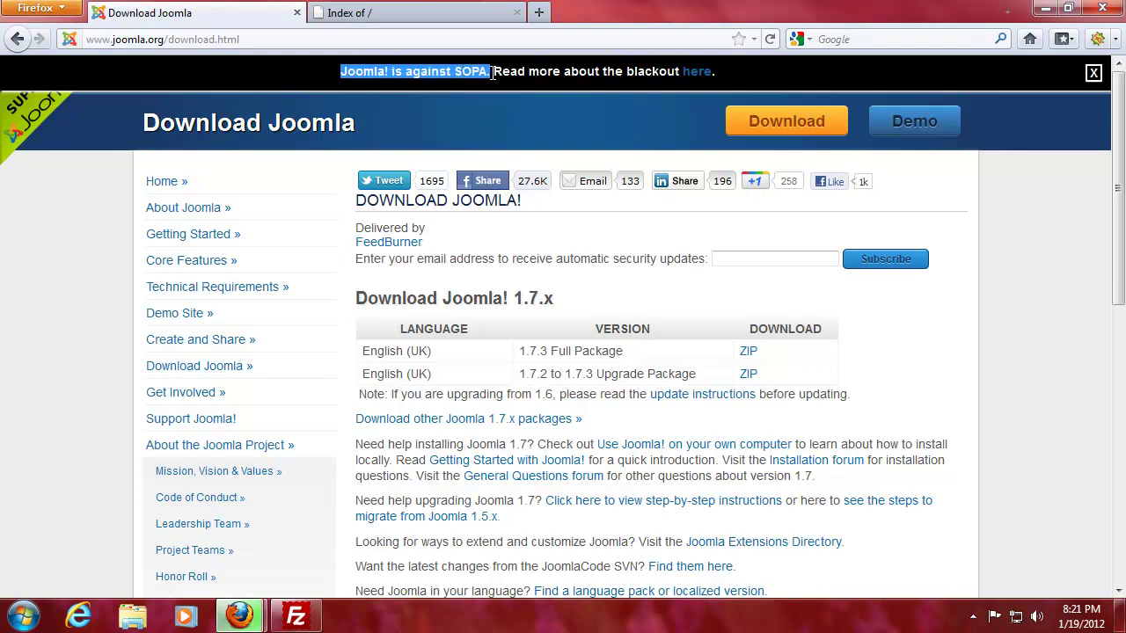
left_click(489, 71)
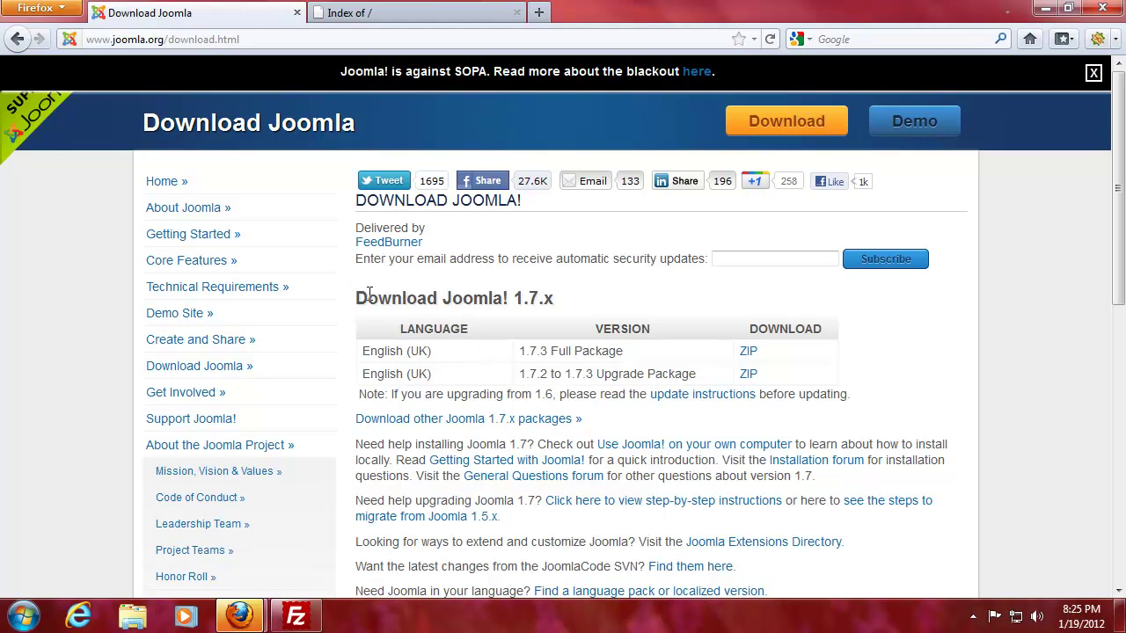
left_click_drag(357, 297, 573, 306)
left_click(545, 294)
left_click_drag(341, 71, 483, 72)
left_click(479, 70)
left_click_drag(451, 71, 503, 71)
left_click(502, 71)
- Clear the finished entries from Firefox's download list
left_click(322, 545)
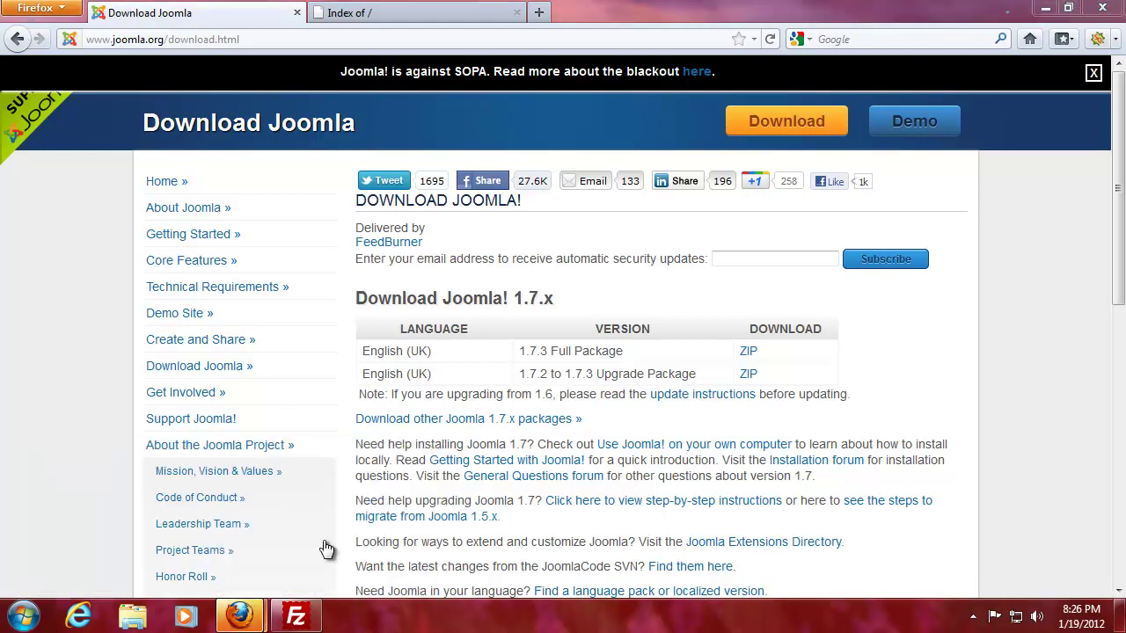
left_click(408, 406)
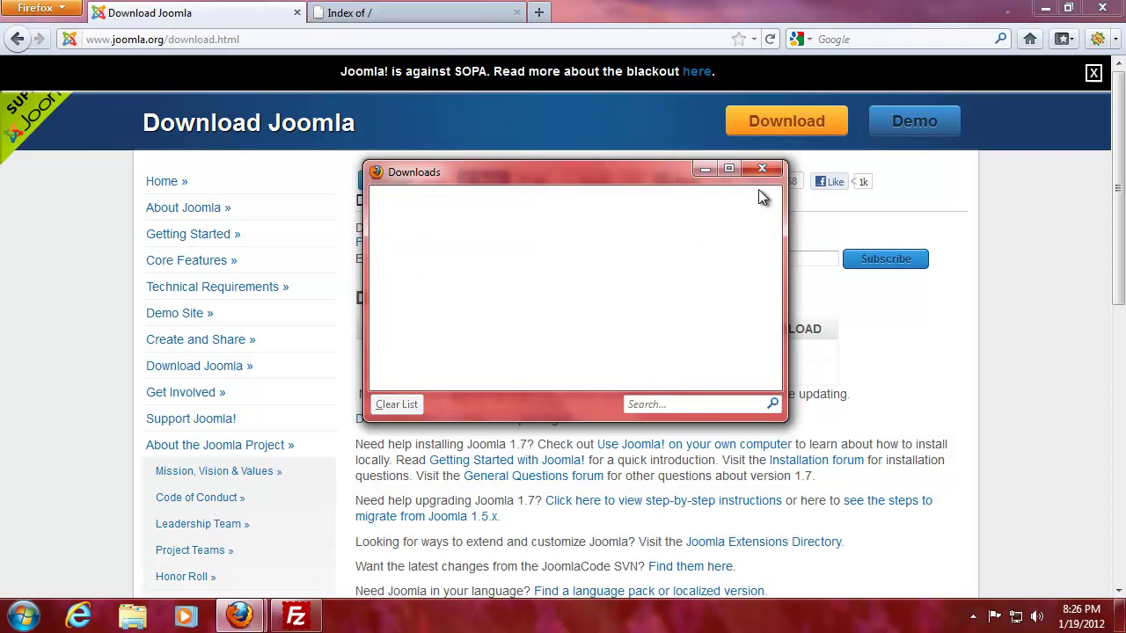
left_click(762, 168)
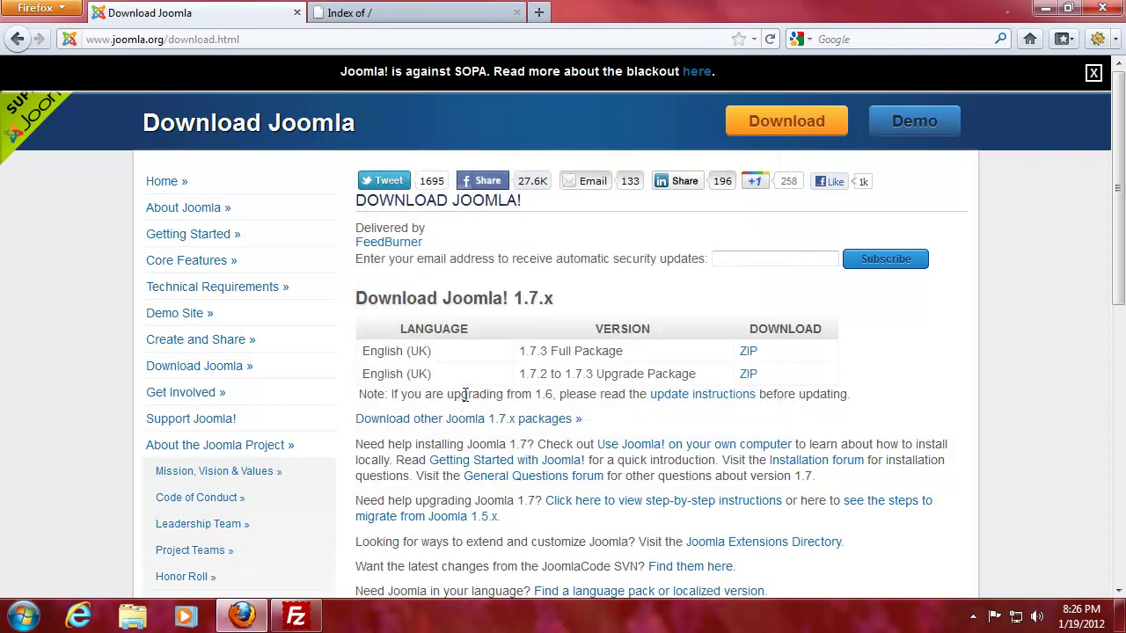
- Open the Downloads folder in Windows Explorer and select the Joomla zip
key("super+e")
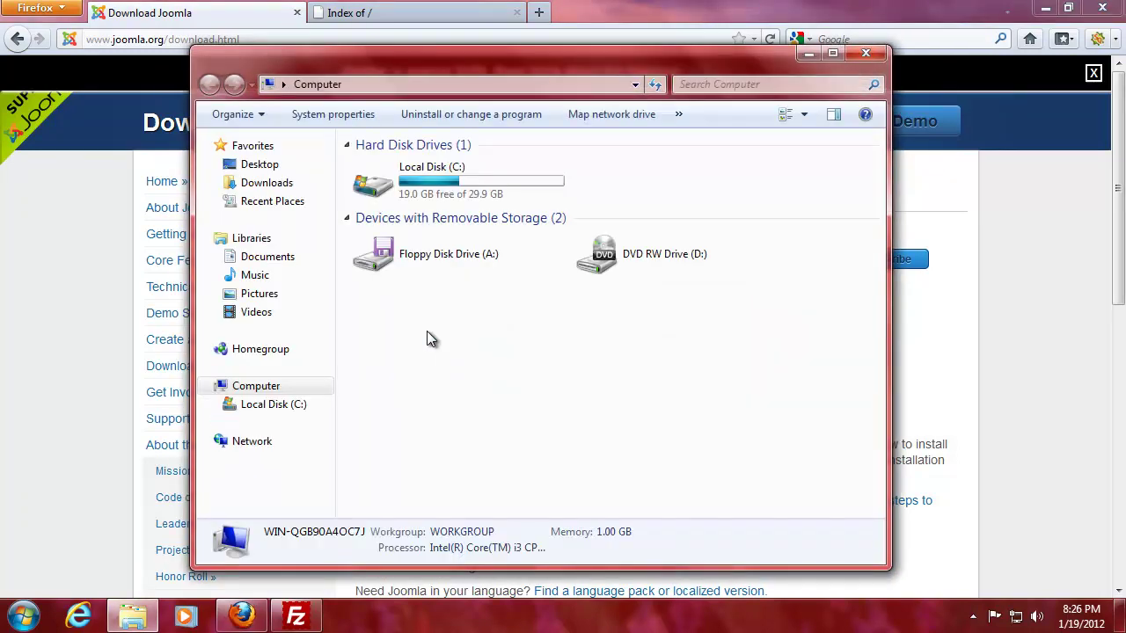
left_click(264, 183)
left_click(459, 168)
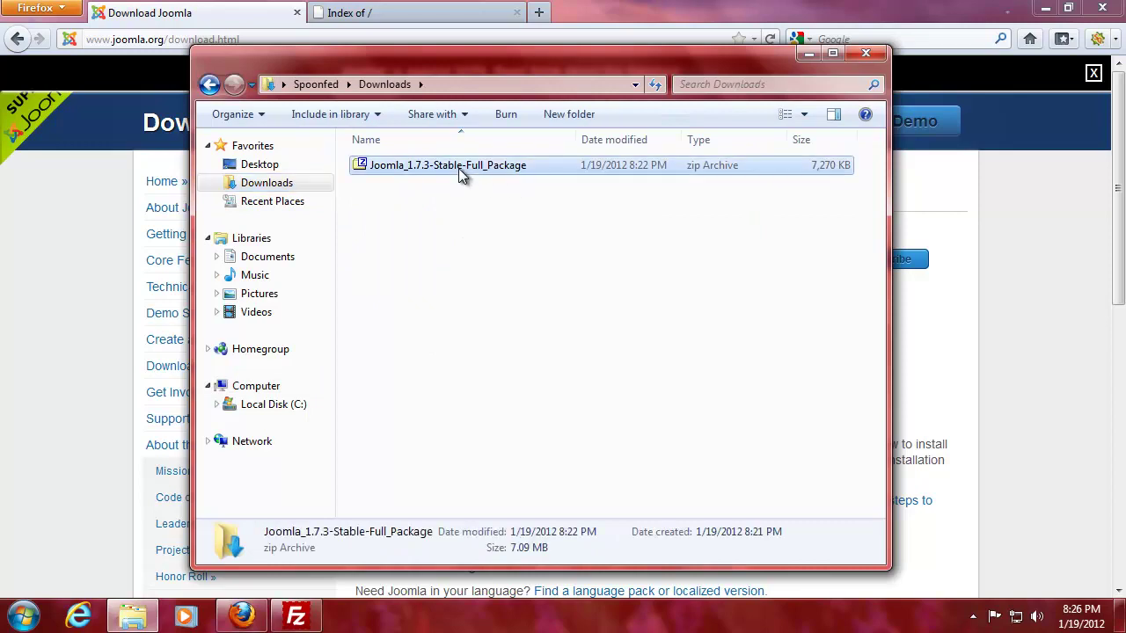
- Preview the Joomla zip's contents with 7-Zip's Open archive, then close the viewer
right_click(469, 169)
mouse_move(675, 199)
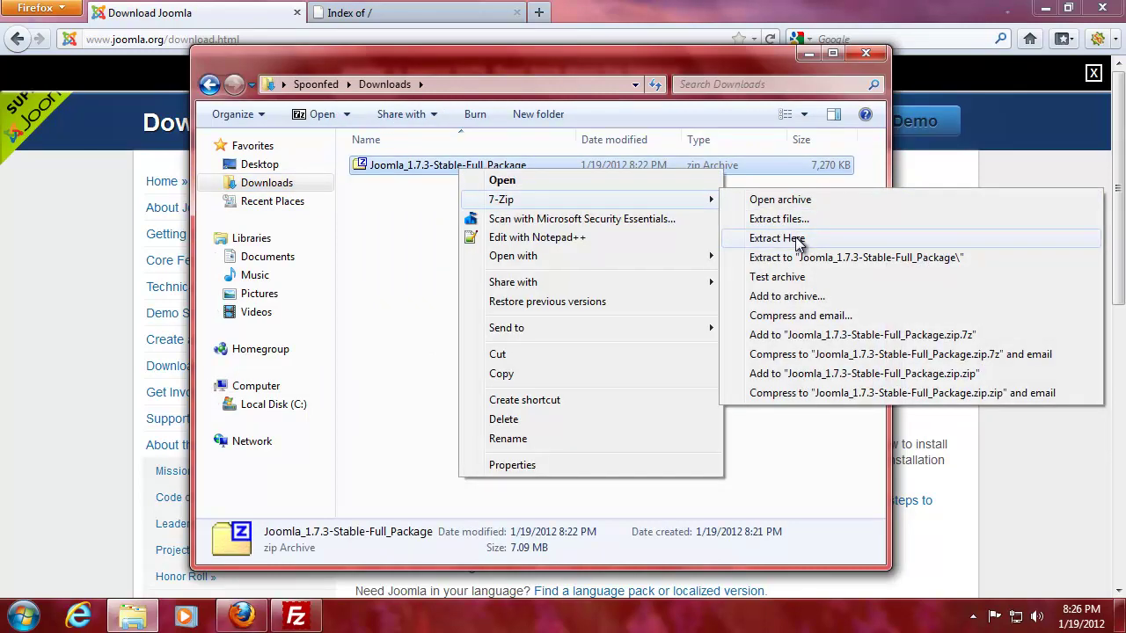
left_click(769, 201)
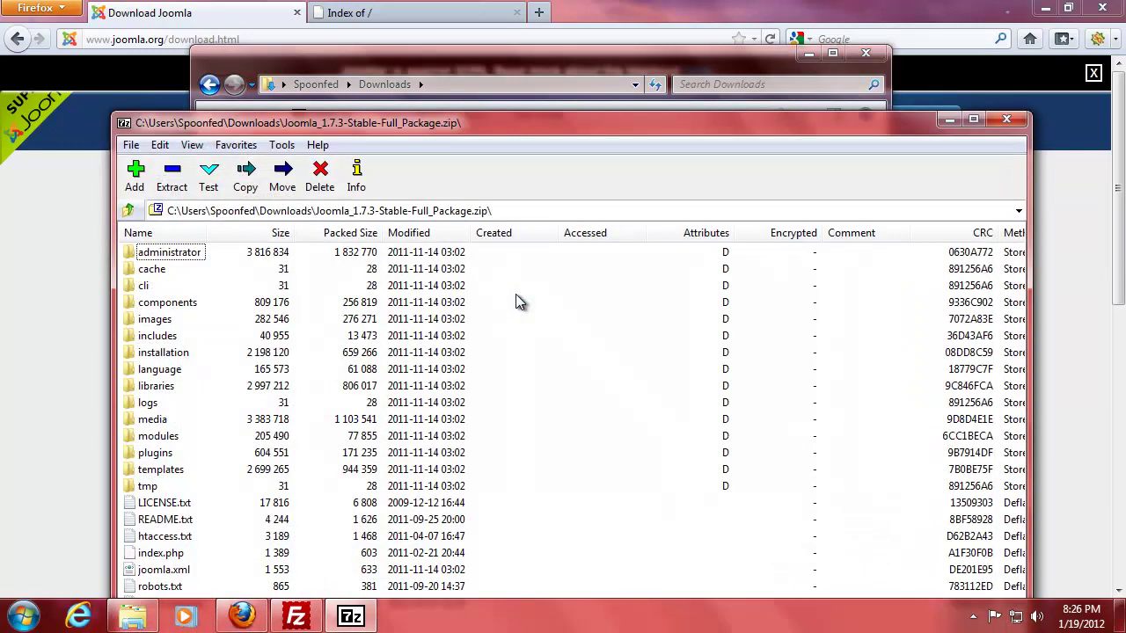
left_click(1009, 119)
right_click(448, 163)
- Extract the zip to a Joomla_1.7.3-Stable-Full_Package folder, open it and select all 22 items
mouse_move(631, 195)
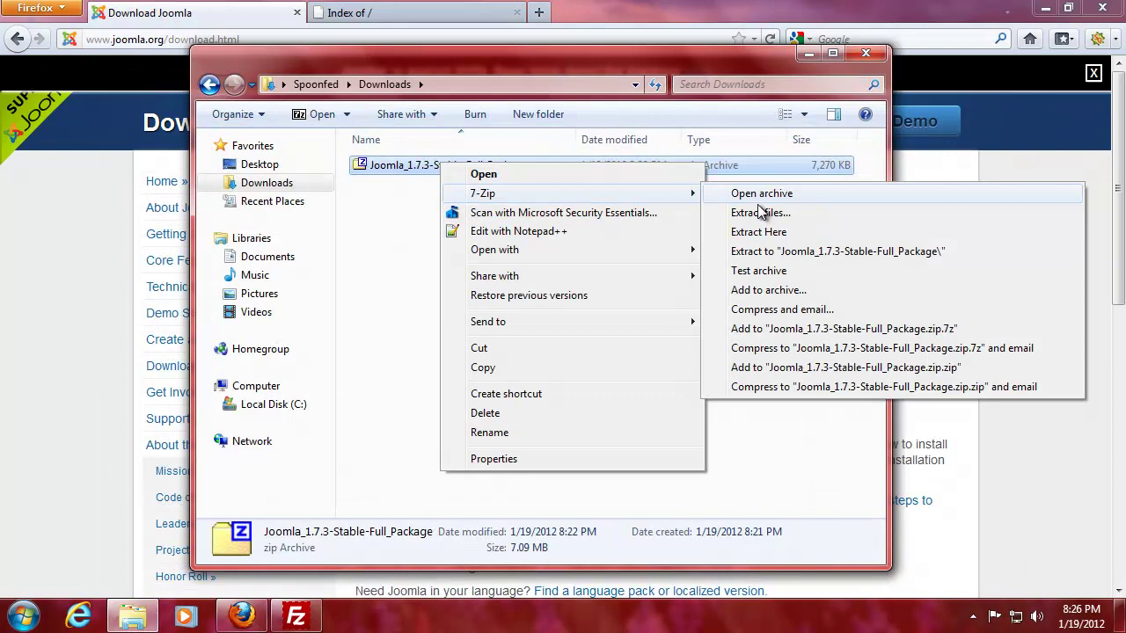
left_click(778, 251)
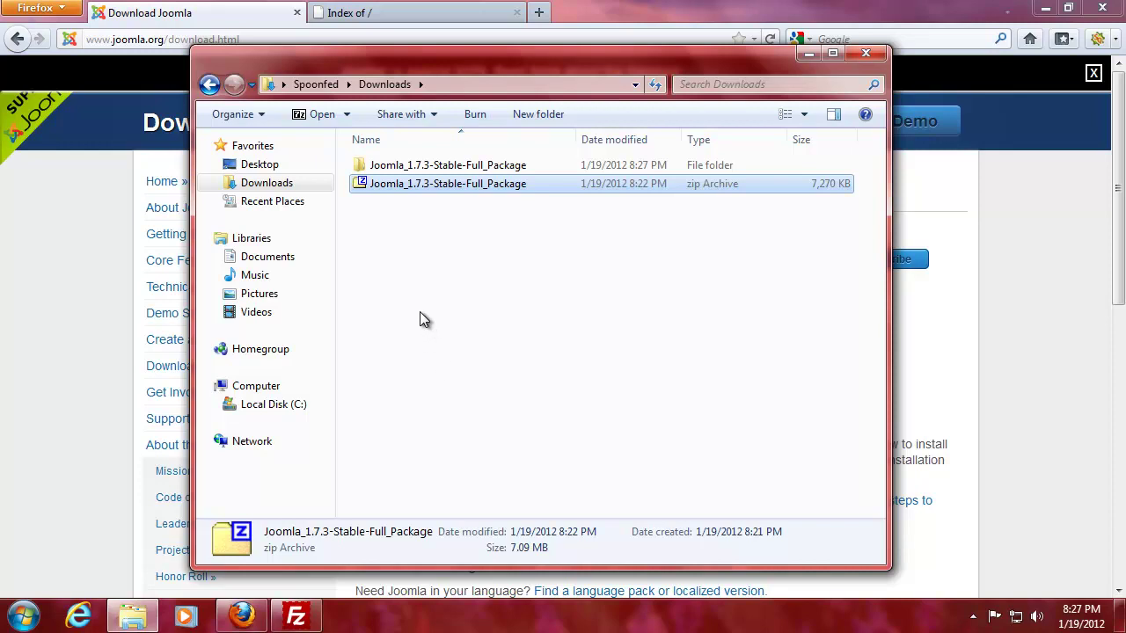
double_click(414, 167)
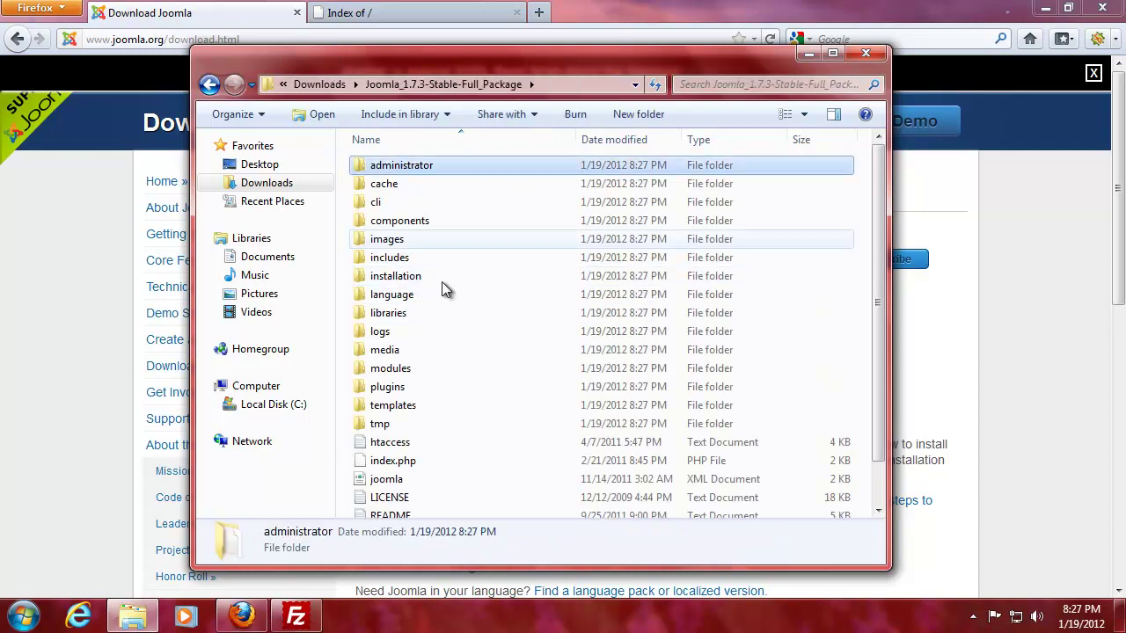
scroll(450, 367, "down", 1)
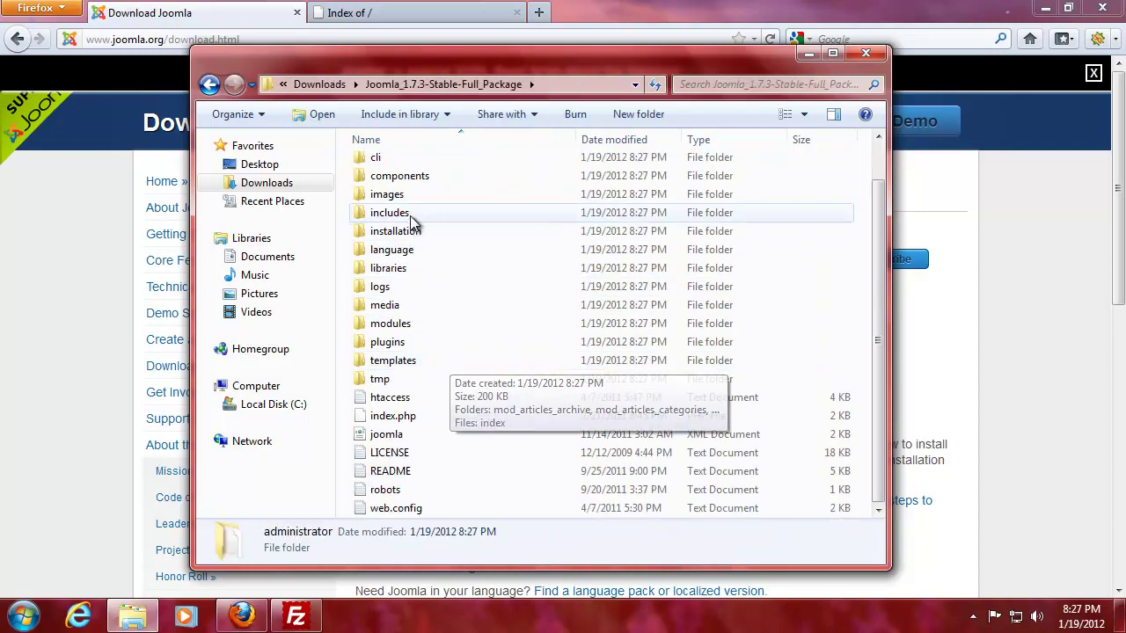
key("ctrl+a")
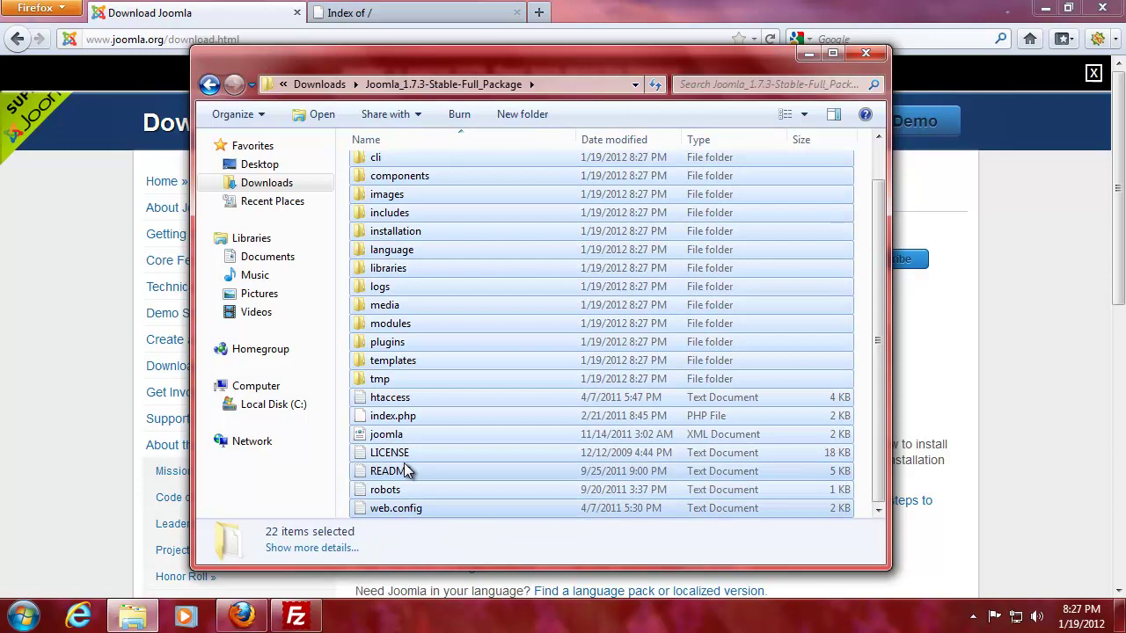
- Upload every item of the local Joomla_1.7.3-Stable-Full_Package folder to /public_html/showcase in FileZilla
left_click(299, 615)
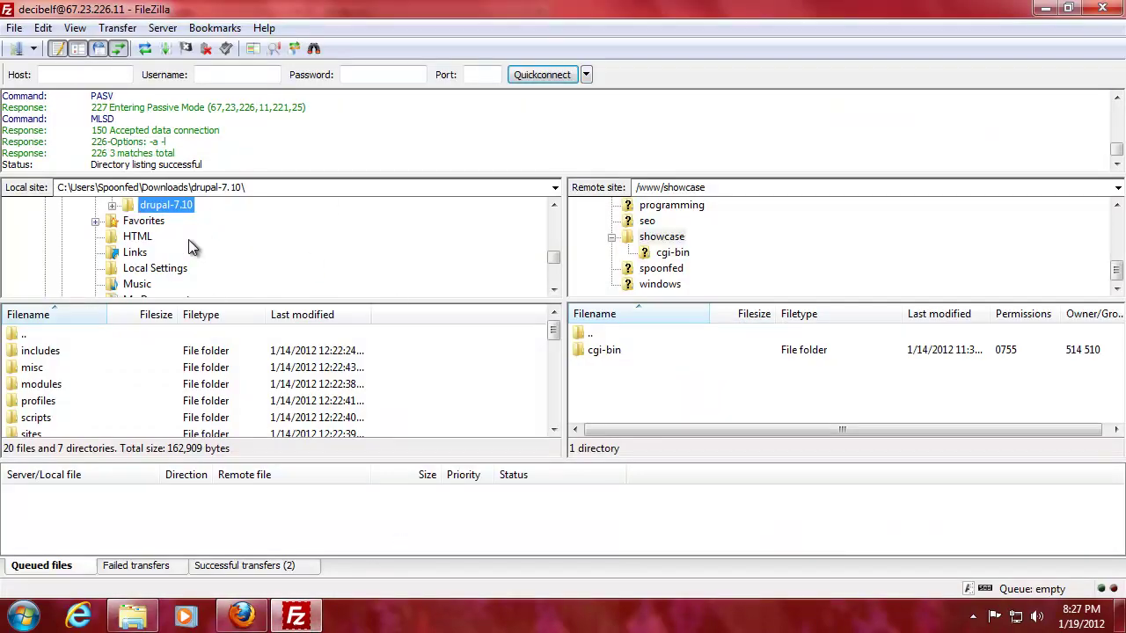
scroll(188, 243, "up", 1)
left_click(149, 236)
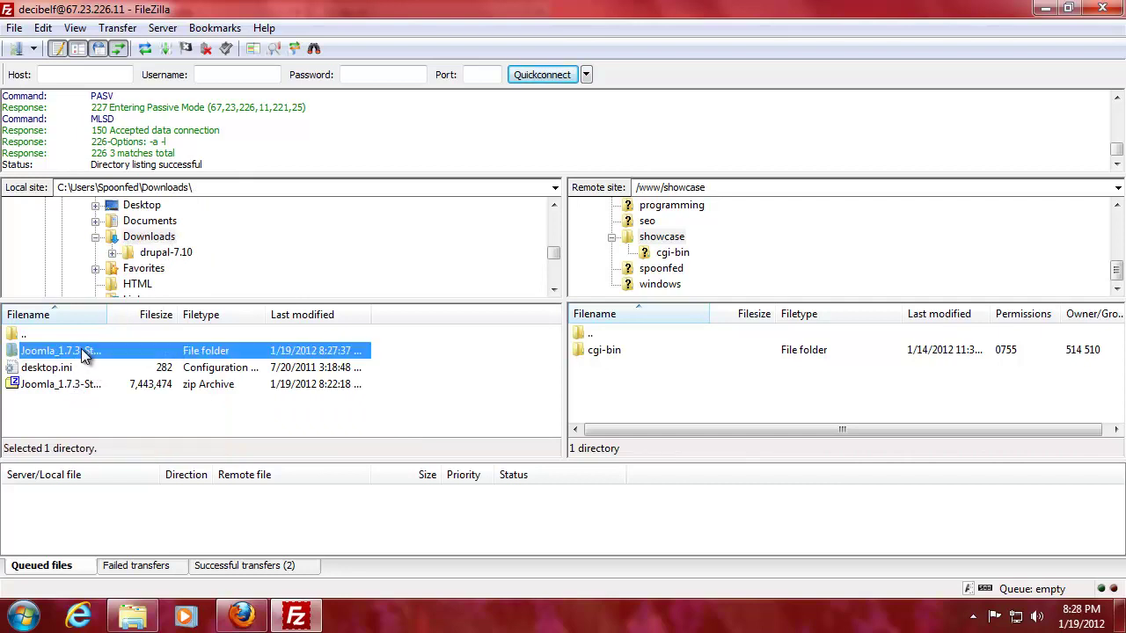
double_click(81, 350)
left_click(71, 353)
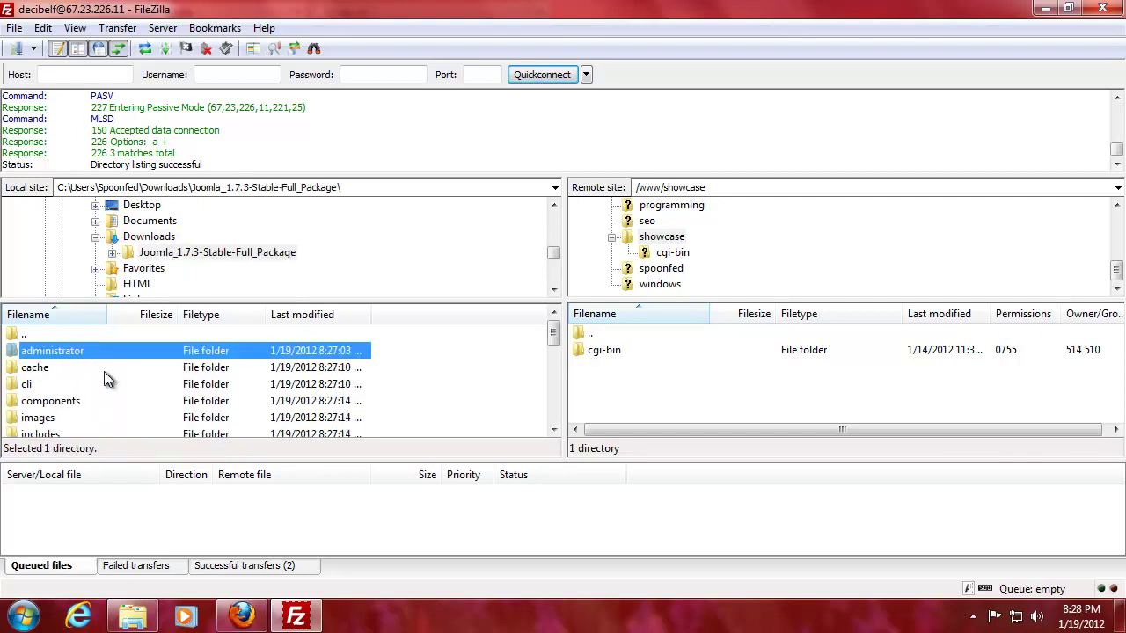
key("ctrl+a")
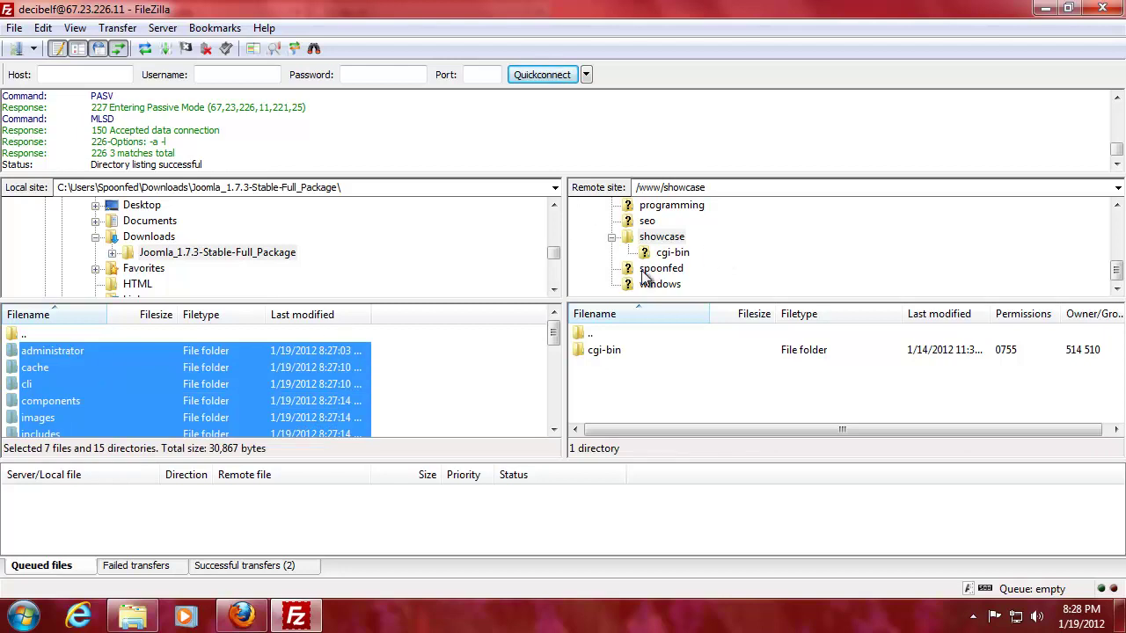
right_click(115, 394)
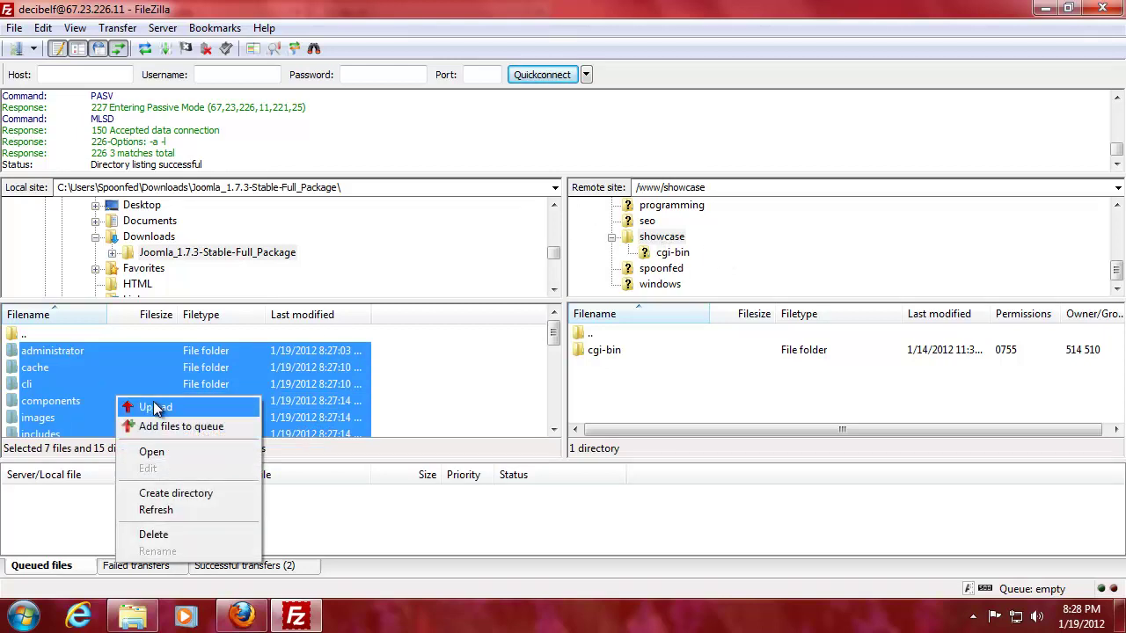
left_click(154, 408)
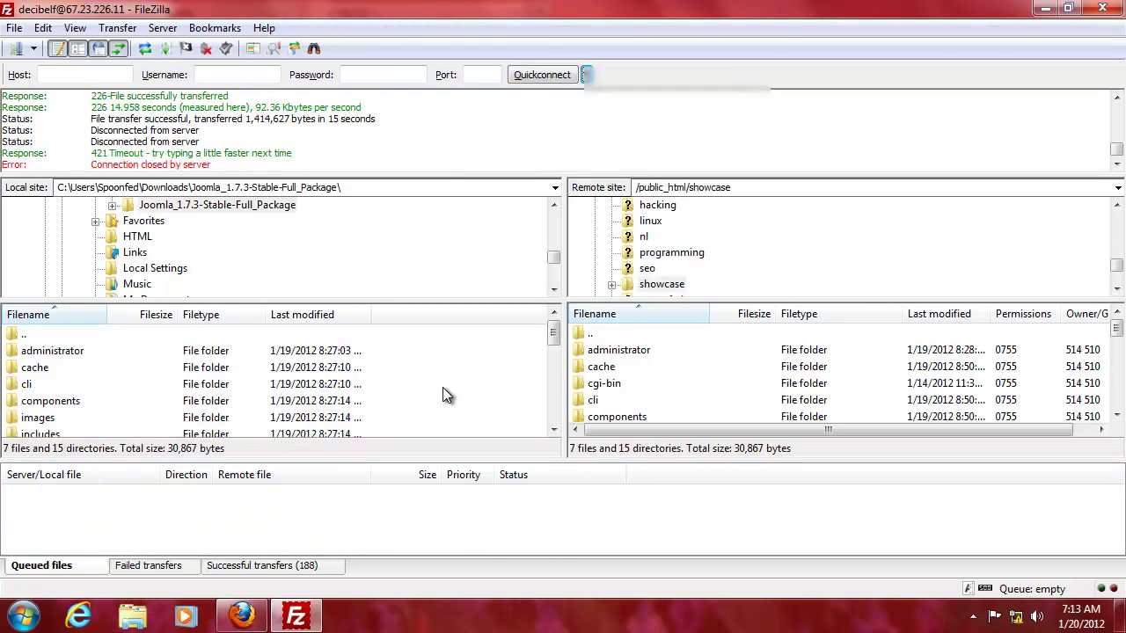
- Reconnect to the previously used server from the Quickconnect history
left_click(587, 75)
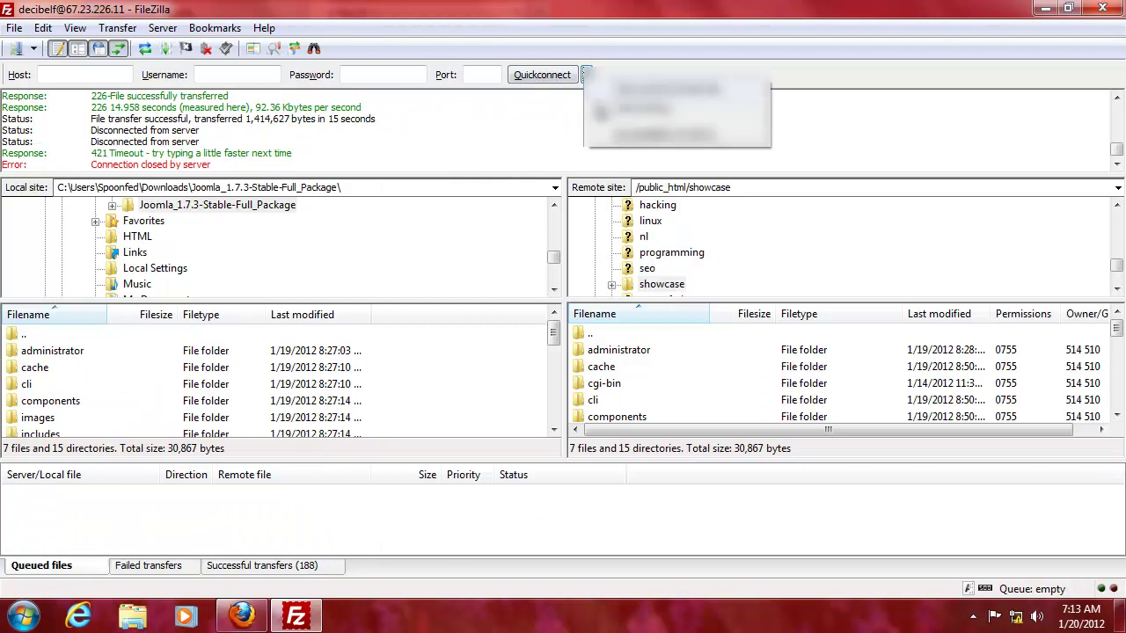
left_click(620, 134)
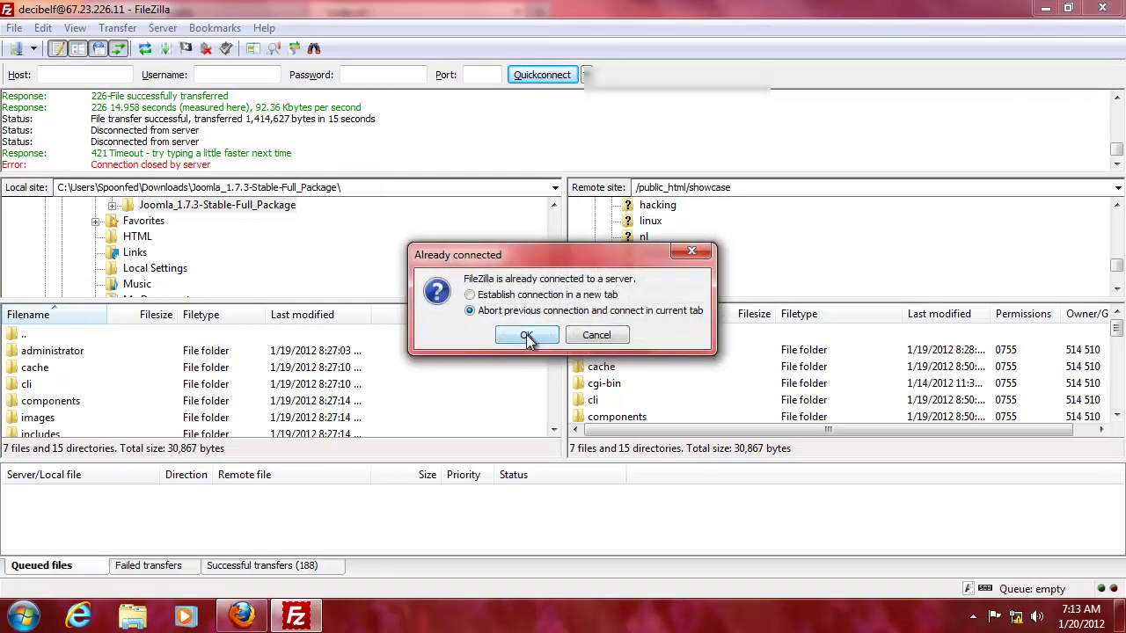
left_click(526, 338)
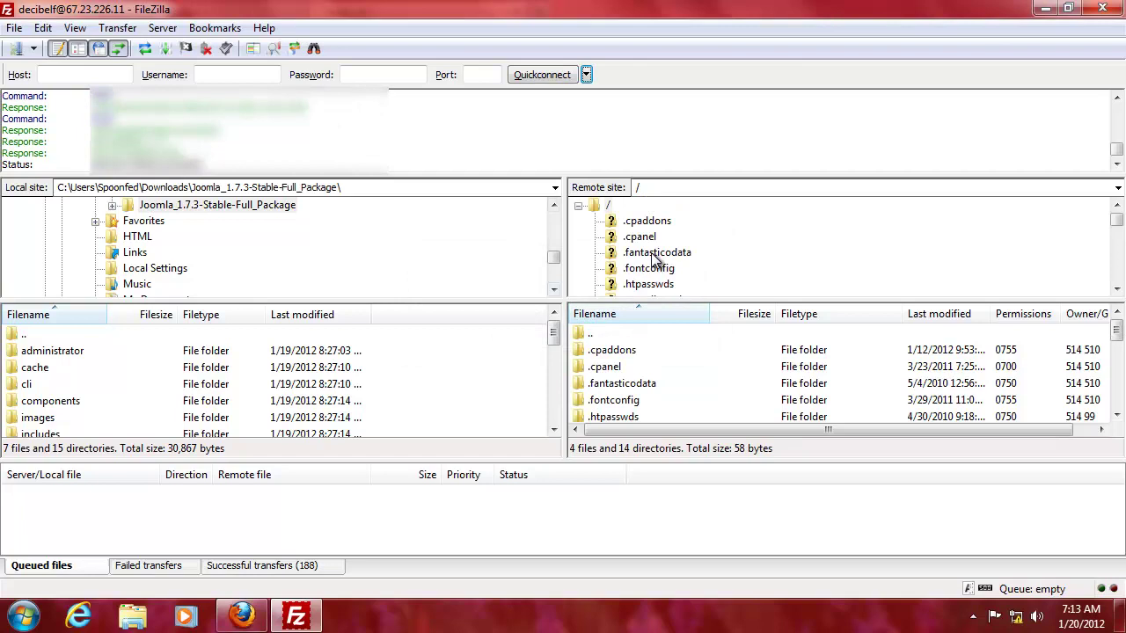
- Browse to /public_html/showcase on the server and review the uploaded Joomla files
left_click(660, 402)
scroll(650, 401, "down", 3)
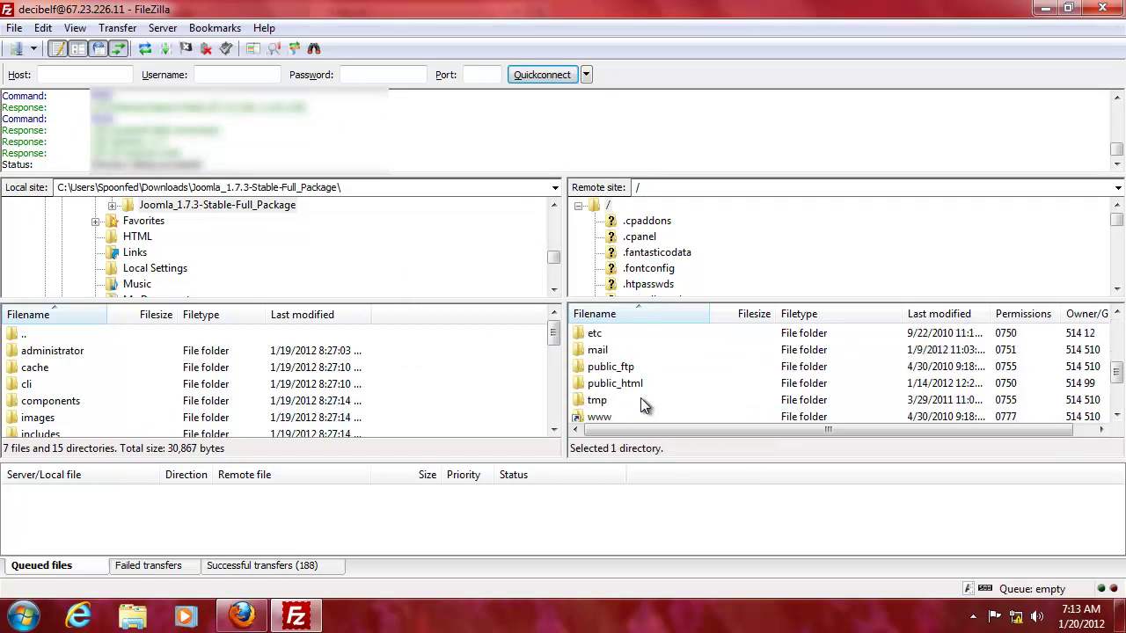
double_click(630, 387)
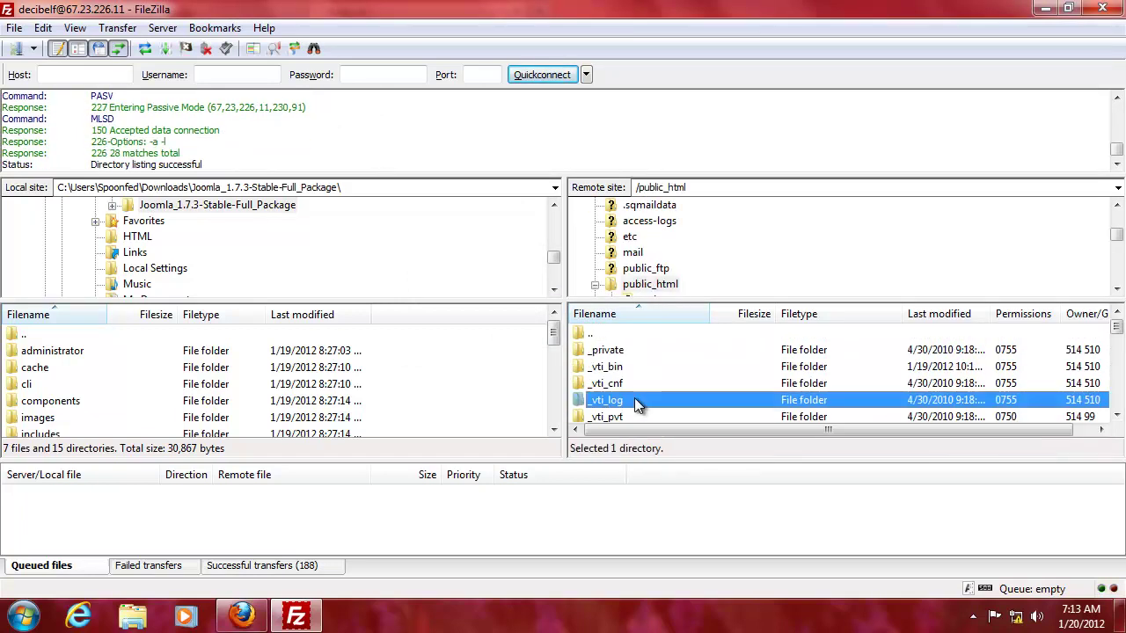
scroll(634, 398, "down", 2)
scroll(628, 387, "down", 1)
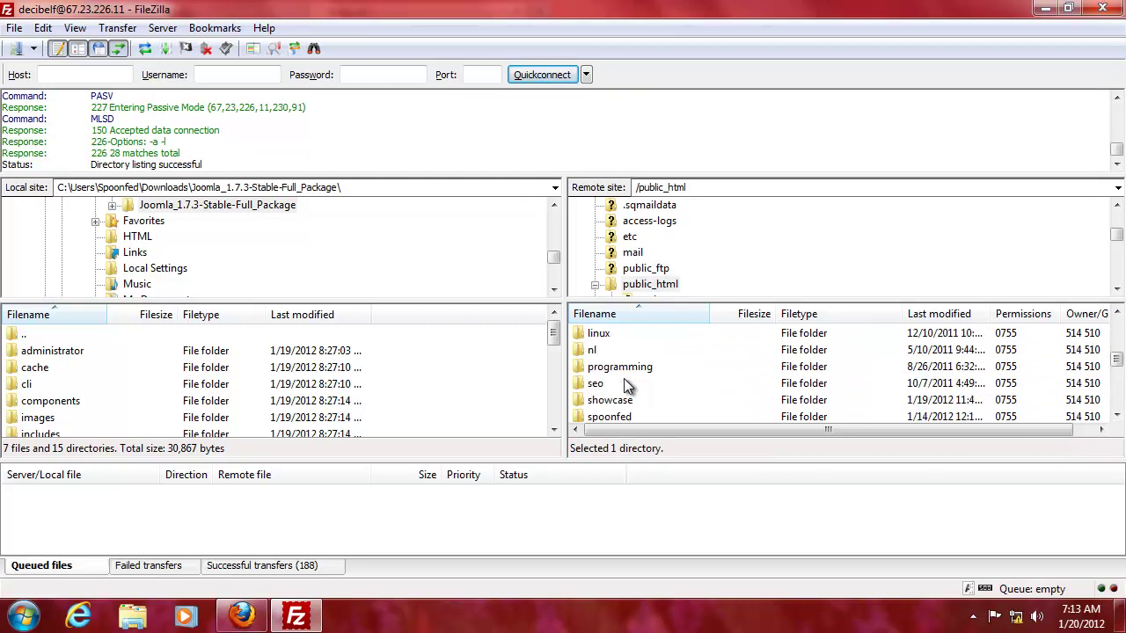
double_click(623, 400)
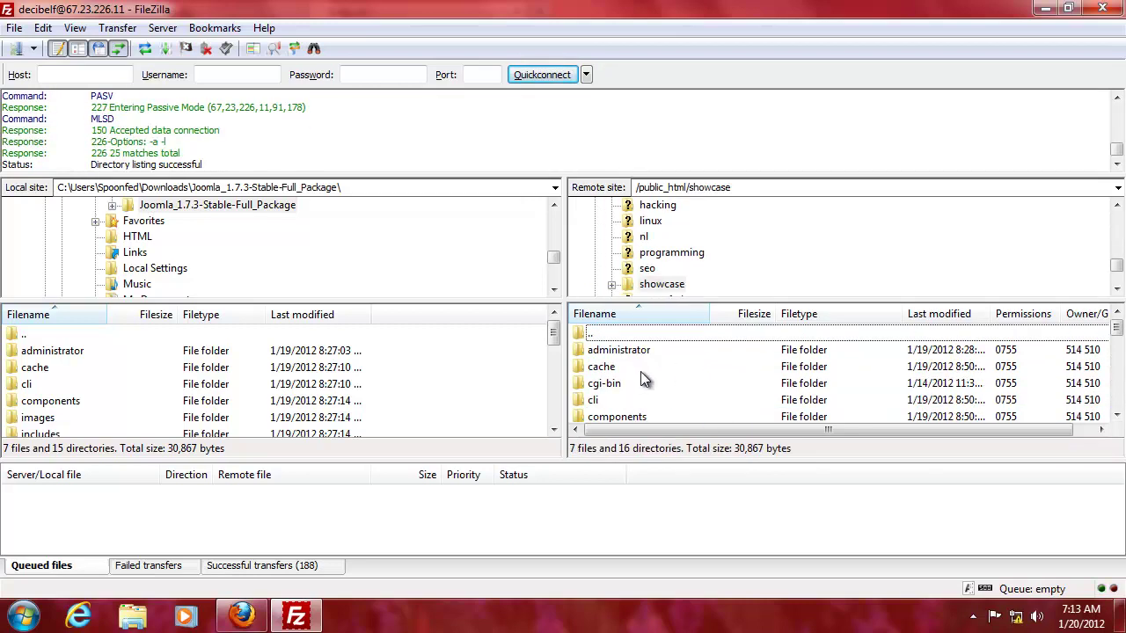
left_click(633, 354)
scroll(638, 365, "down", 4)
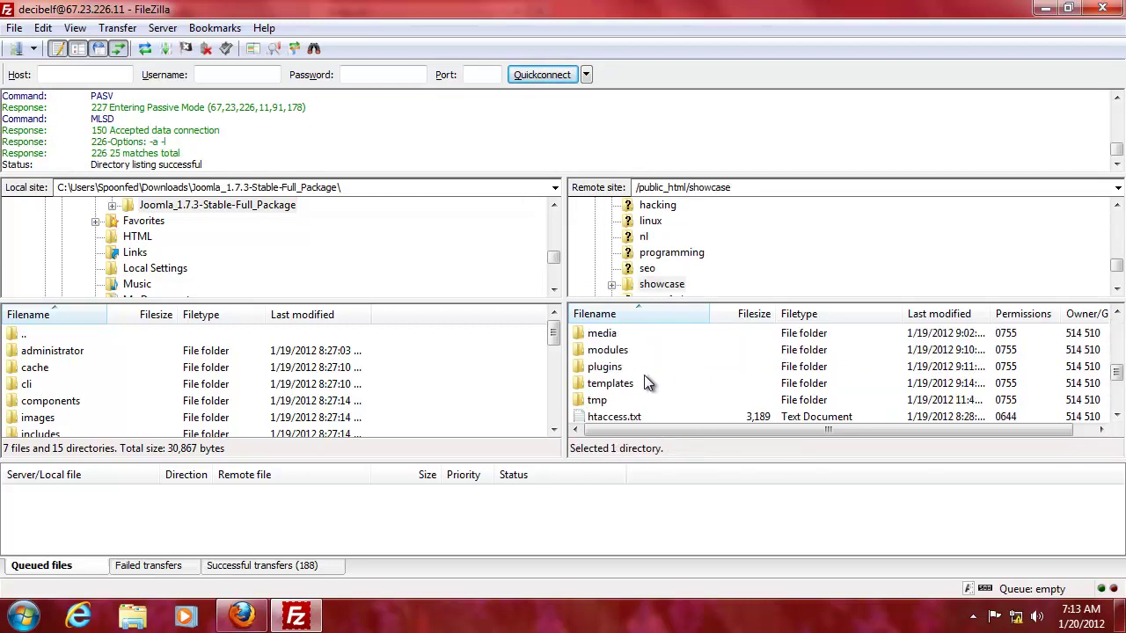
scroll(646, 382, "down", 2)
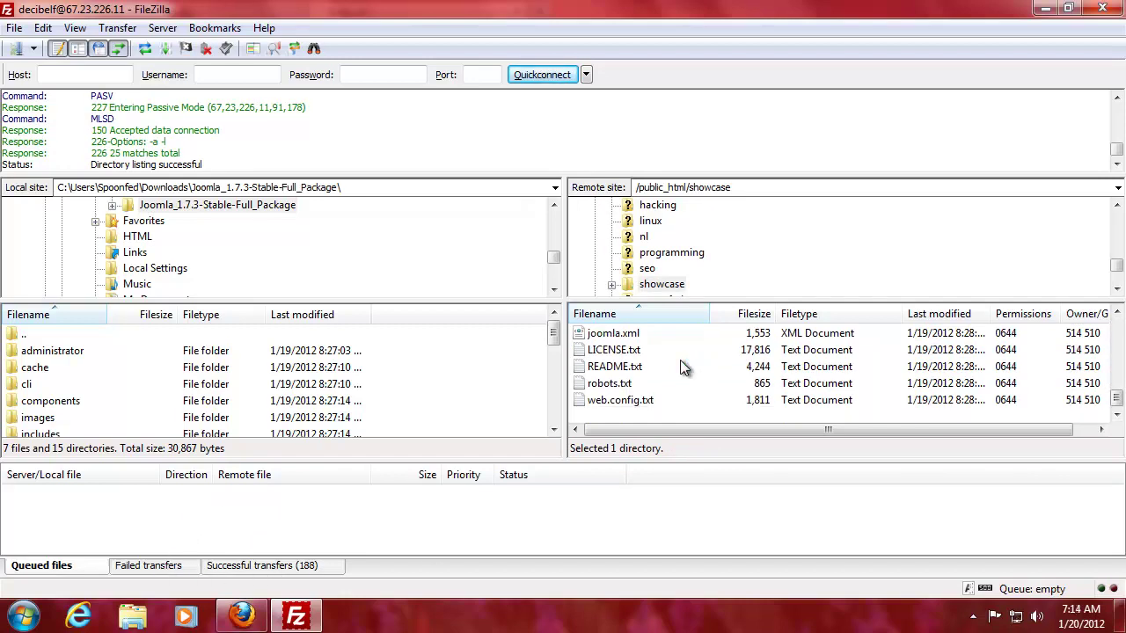
scroll(684, 366, "up", 5)
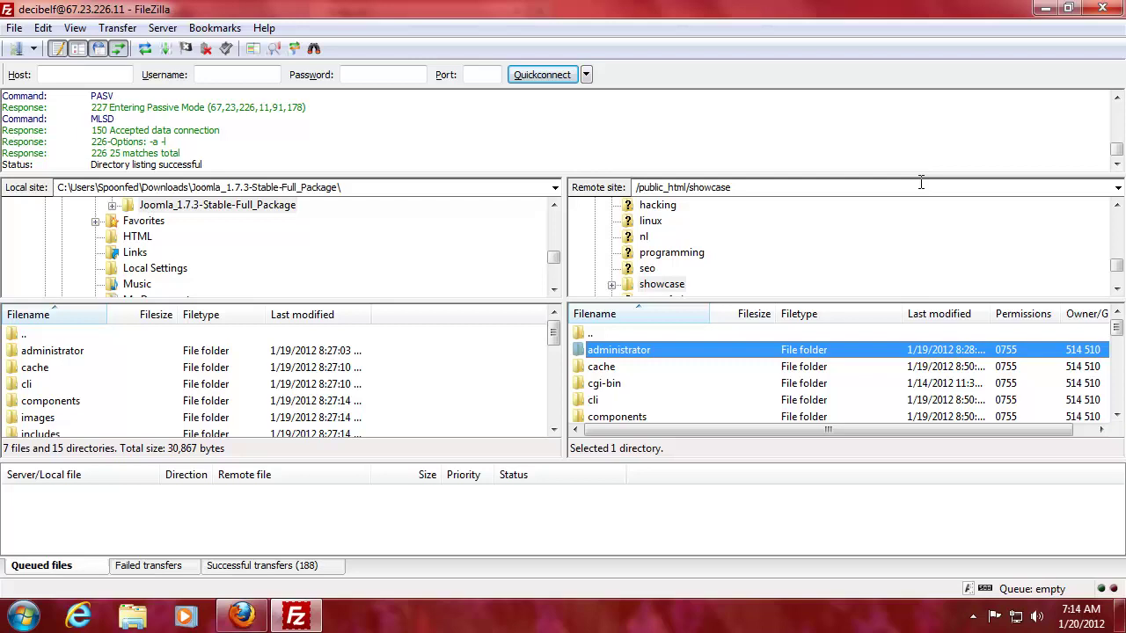
- Reload showcase.spoonfed.org in Firefox to bring up the Joomla 1.7.3 installer's Choose language step
left_click(1055, 11)
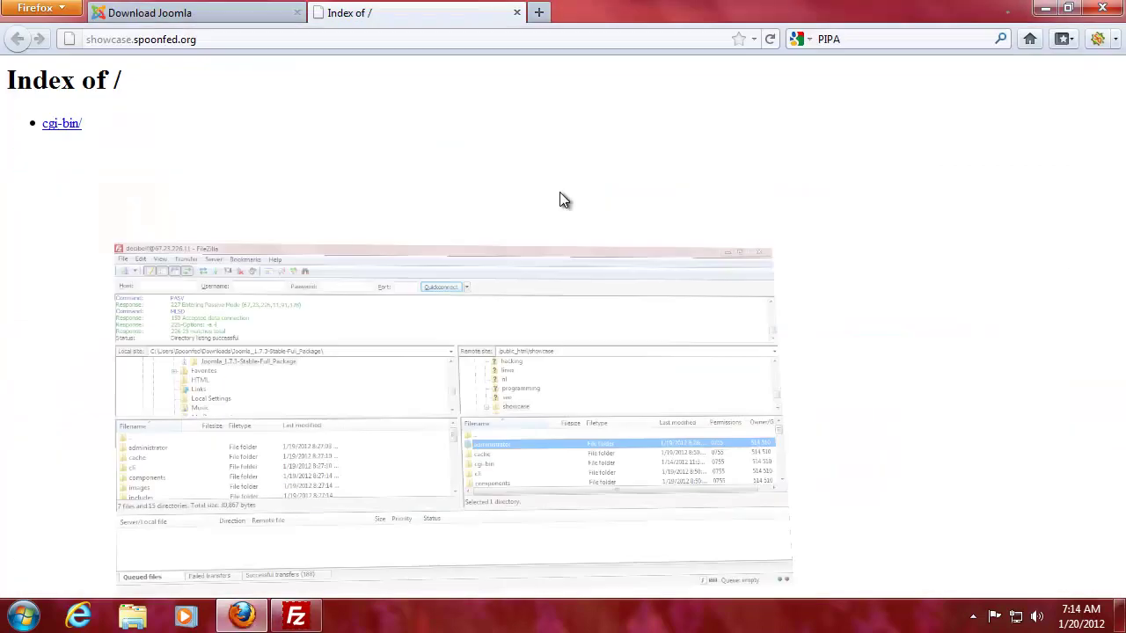
left_click(257, 40)
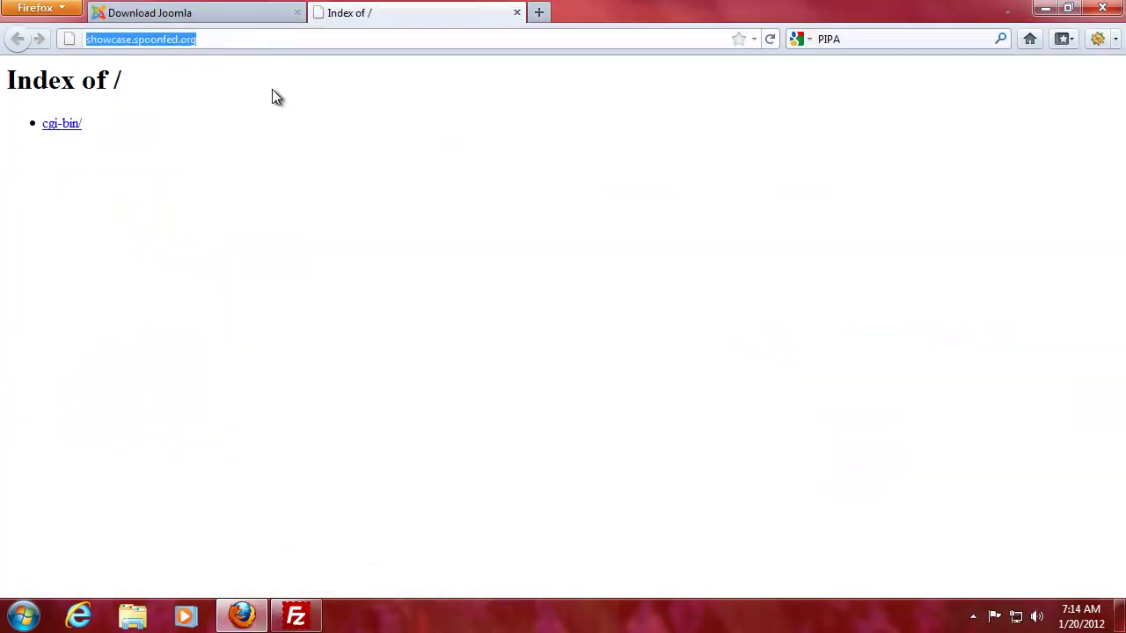
key("Return")
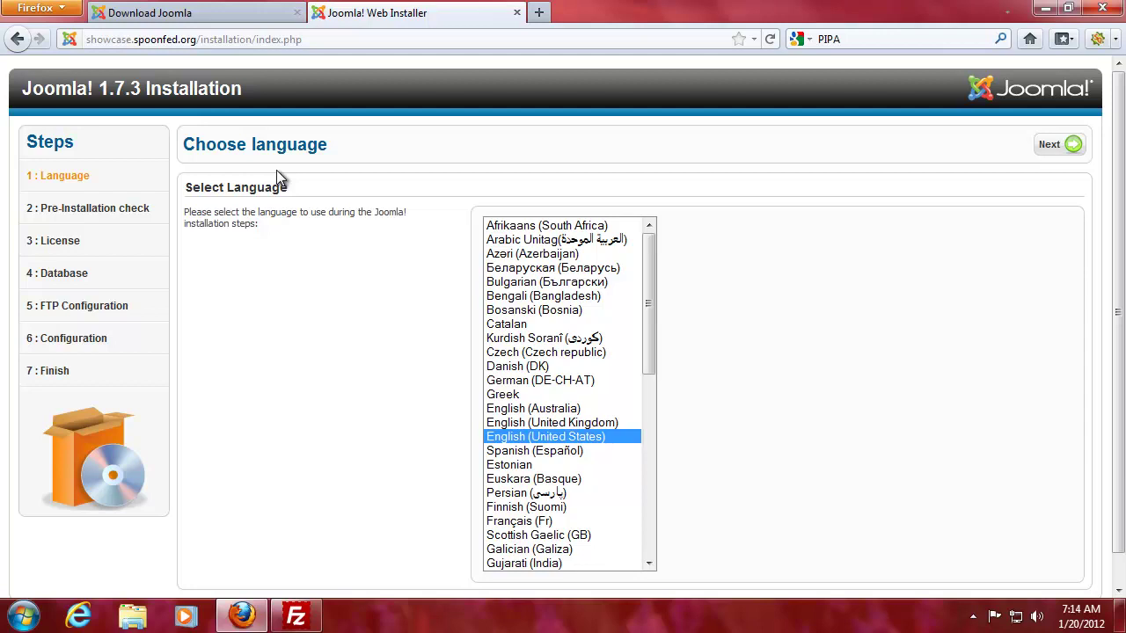
scroll(449, 341, "down", 1)
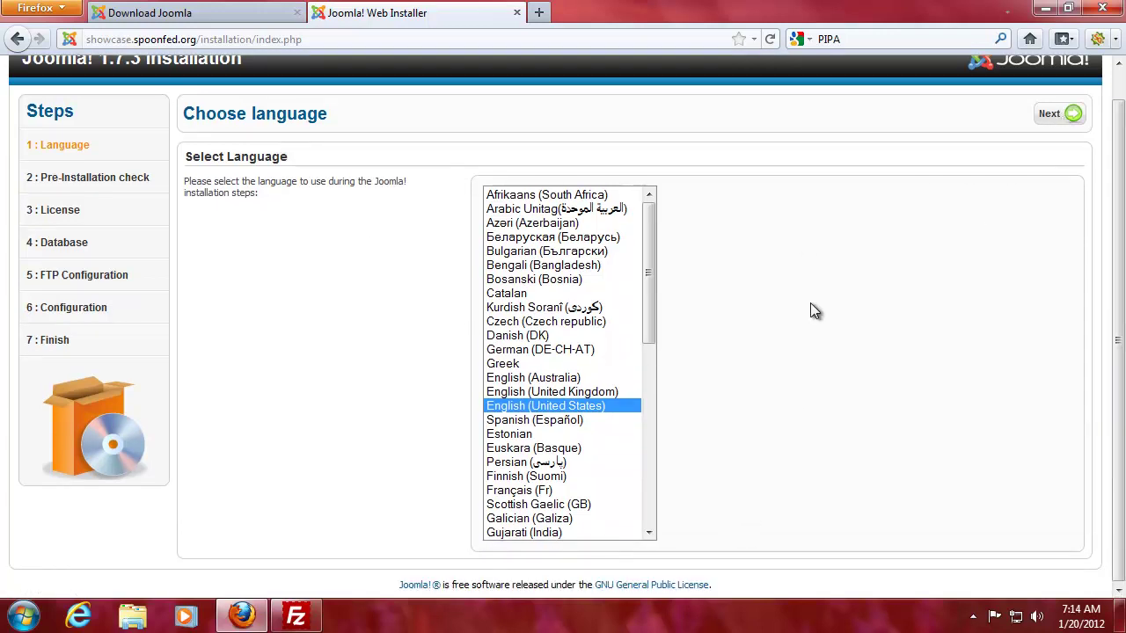
- Move on to the Pre-Installation Check and review the passing PHP requirements and recommended settings
left_click(1050, 113)
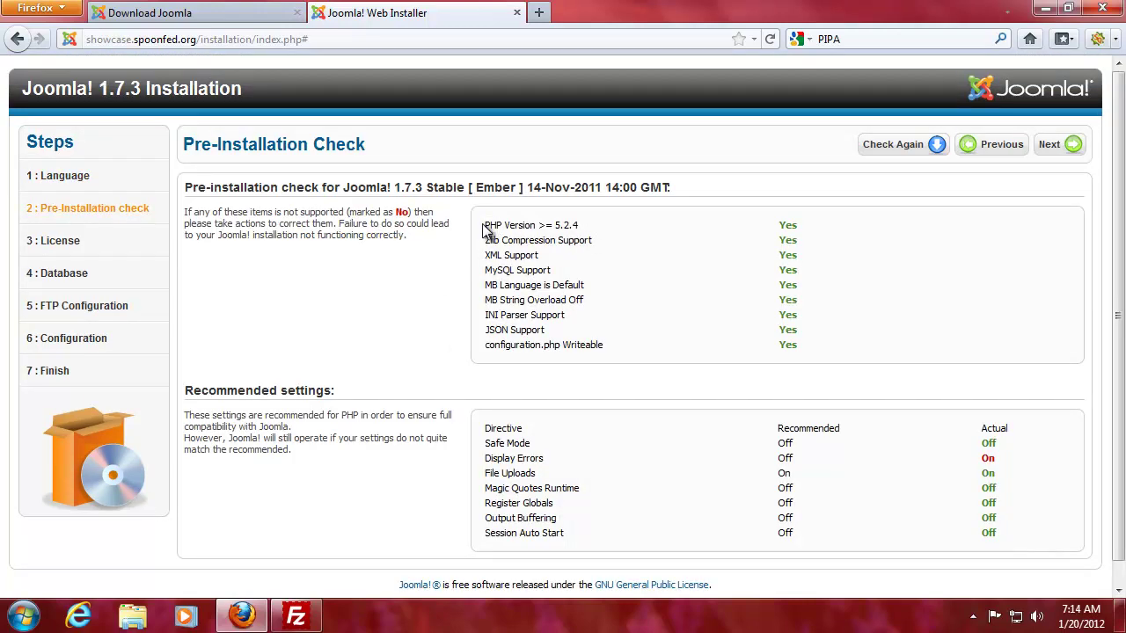
left_click_drag(485, 226, 827, 351)
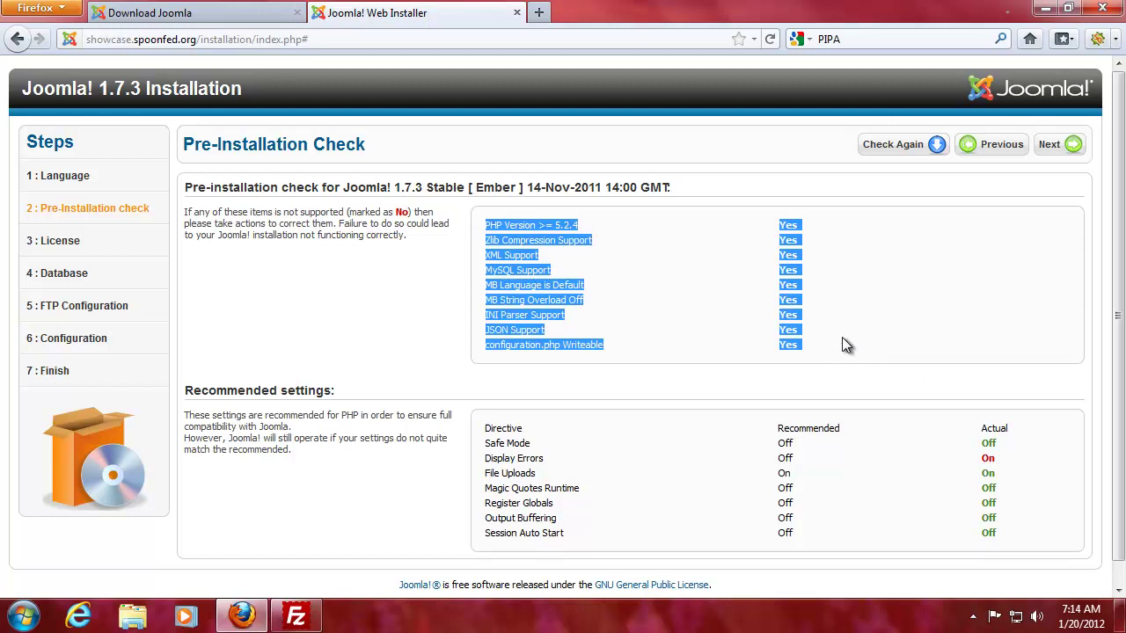
left_click(817, 338)
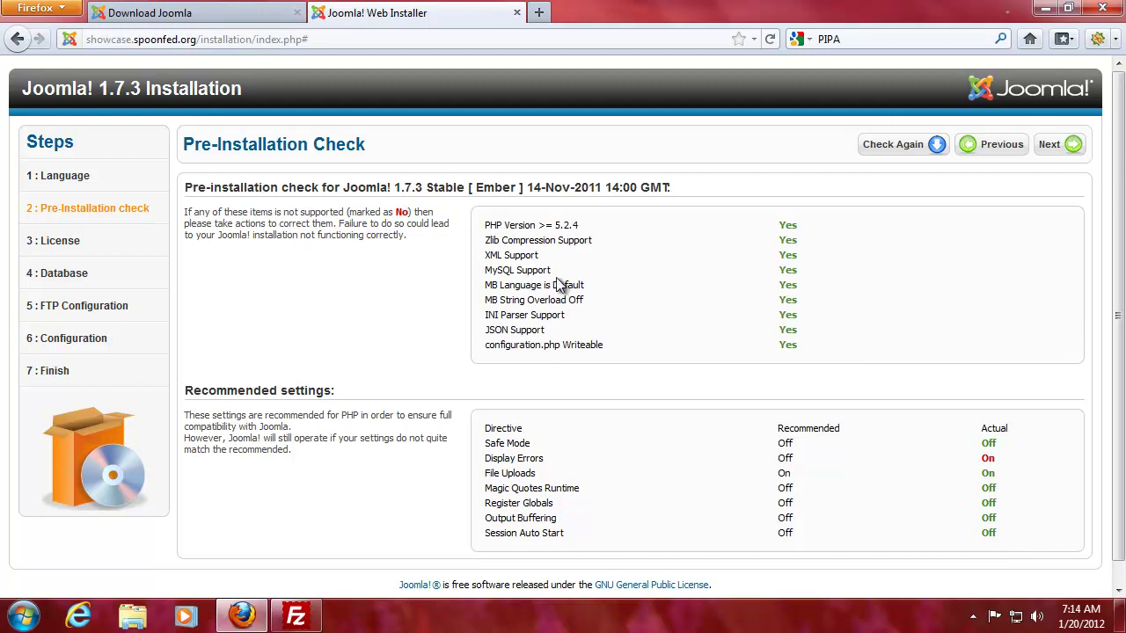
scroll(580, 317, "down", 1)
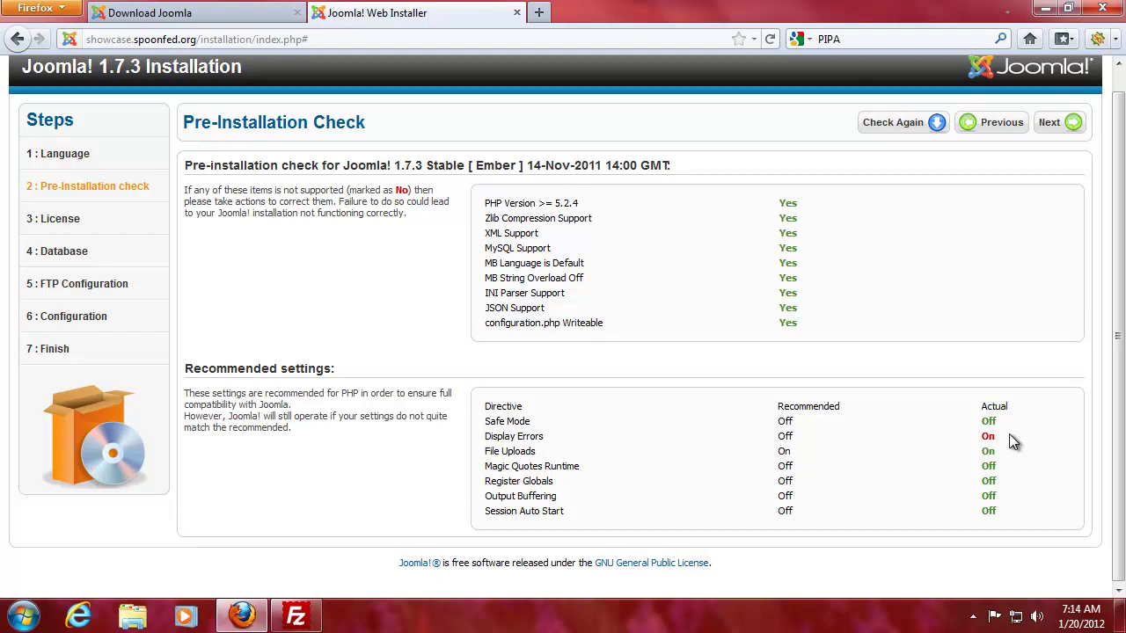
left_click_drag(1009, 433, 468, 449)
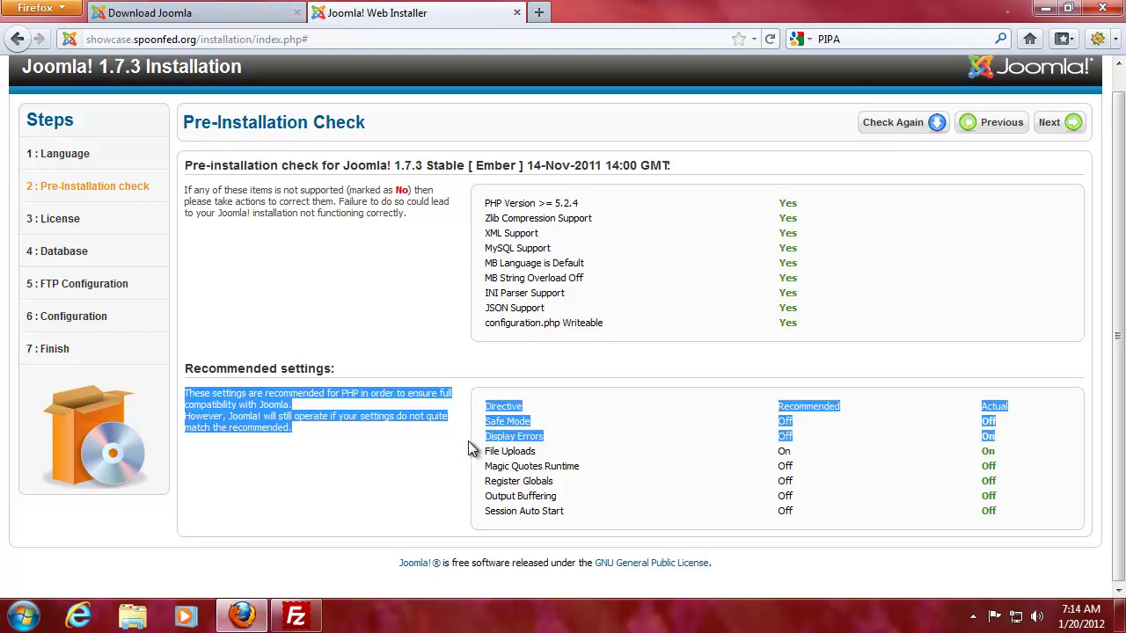
left_click(471, 450)
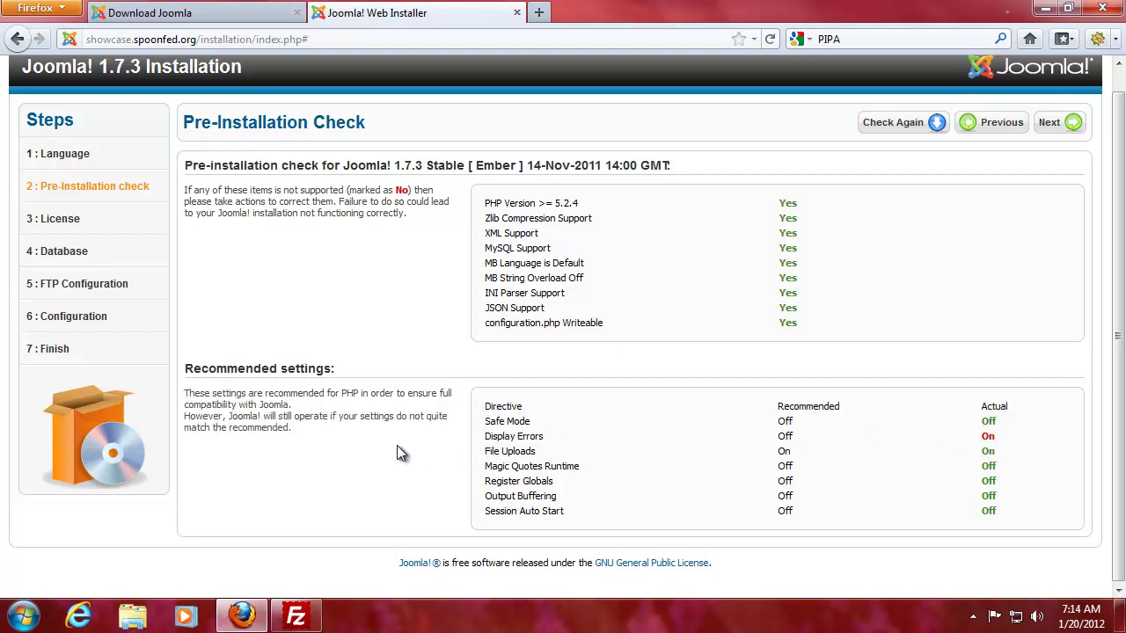
- Check the Display Errors setting, then advance past the License to Database Configuration
left_click_drag(484, 437, 1009, 440)
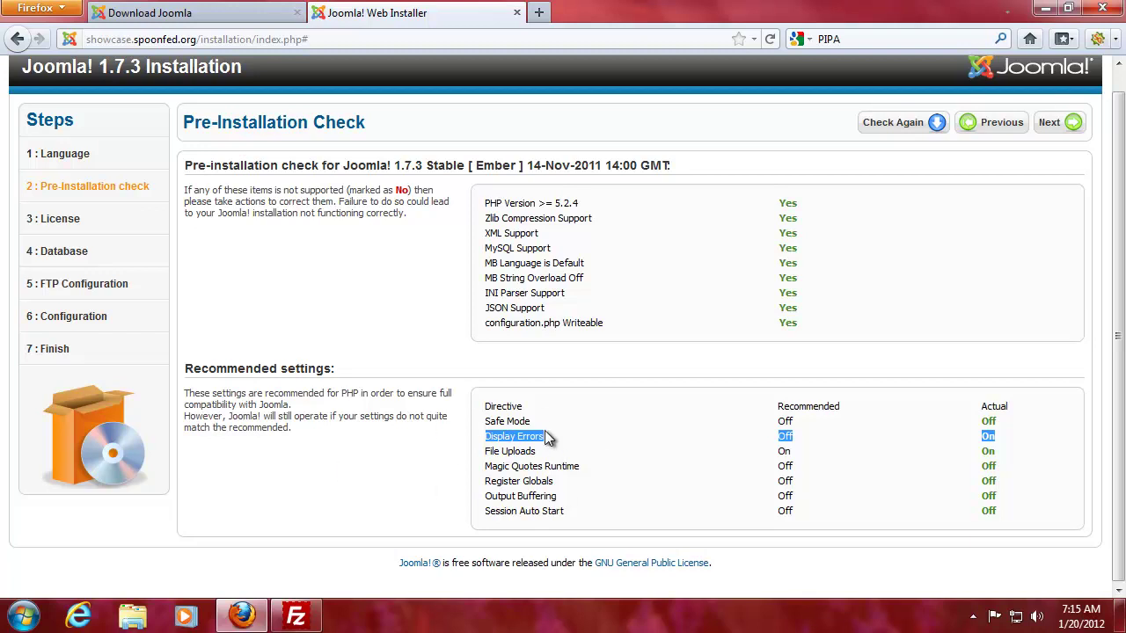
left_click(546, 436)
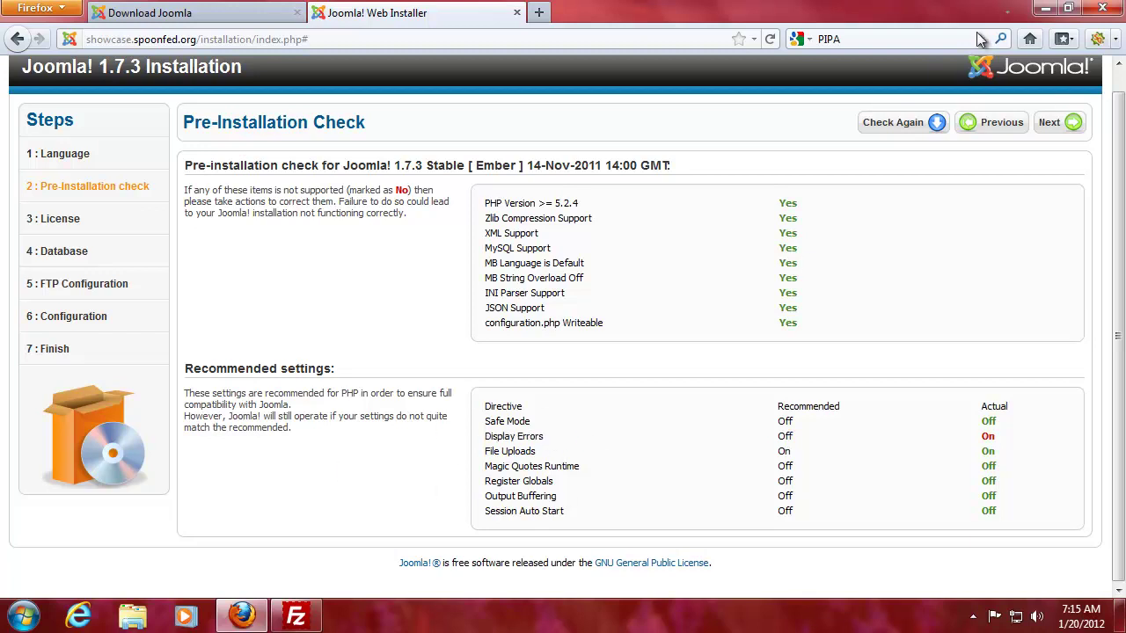
left_click(1056, 130)
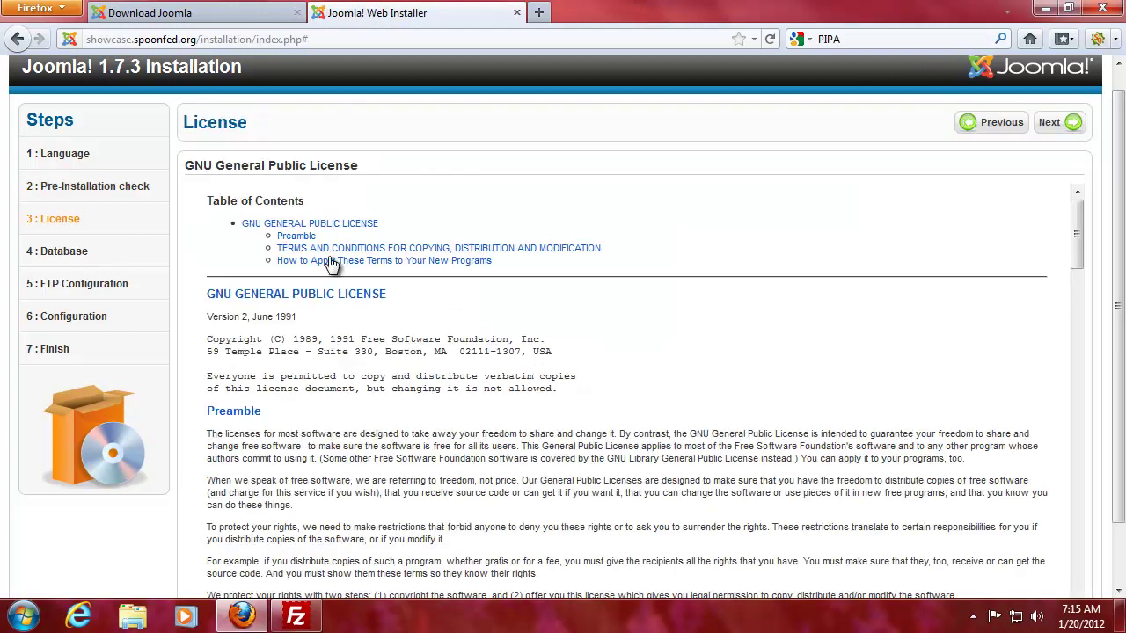
left_click(1049, 128)
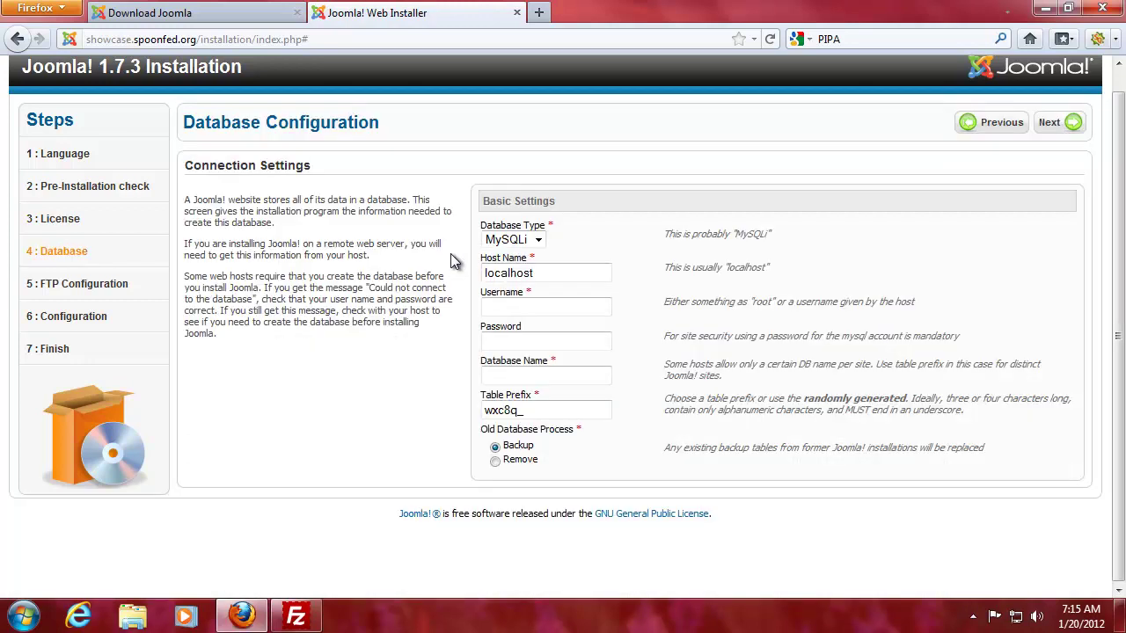
- Set the Database Type to MySQLi
left_click(537, 241)
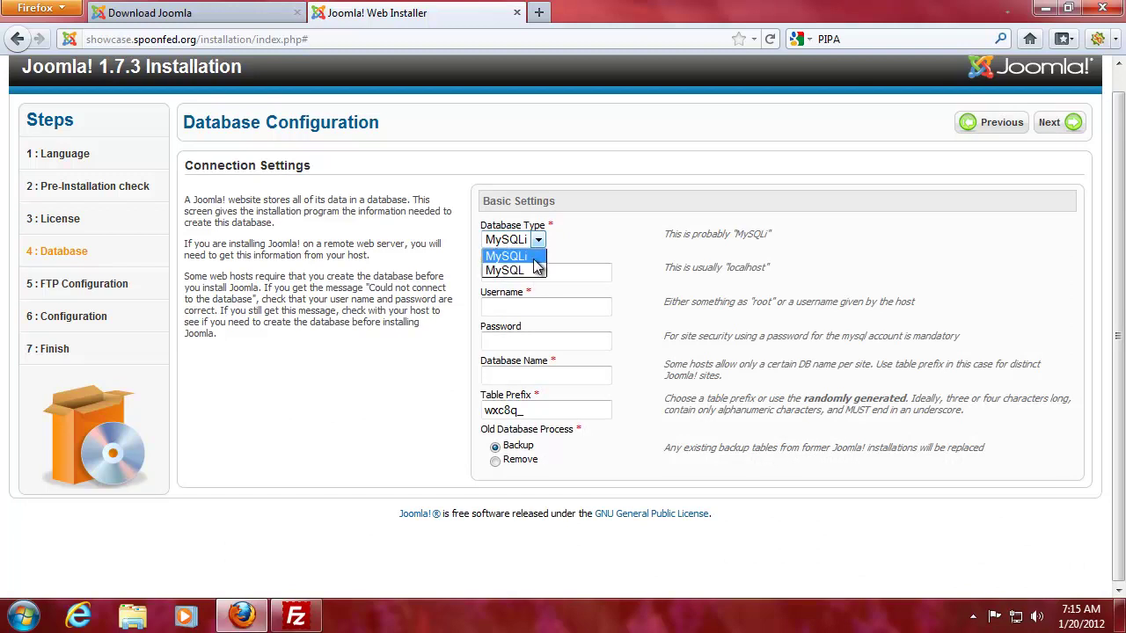
left_click(602, 248)
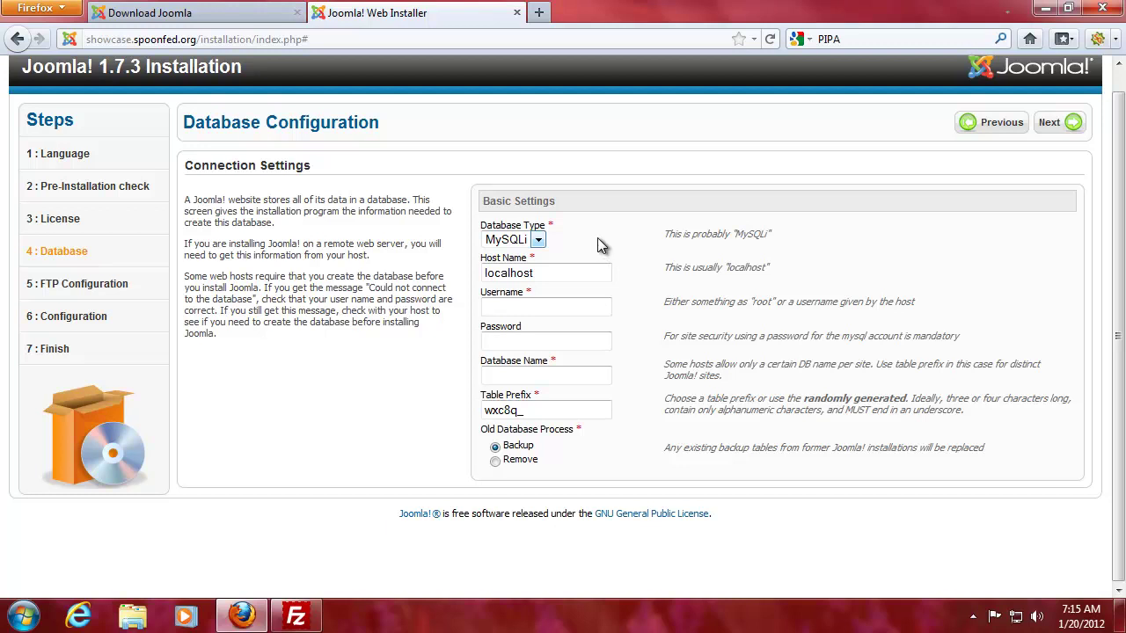
left_click(537, 240)
left_click(528, 266)
left_click_drag(663, 234, 817, 241)
left_click(568, 248)
left_click(539, 242)
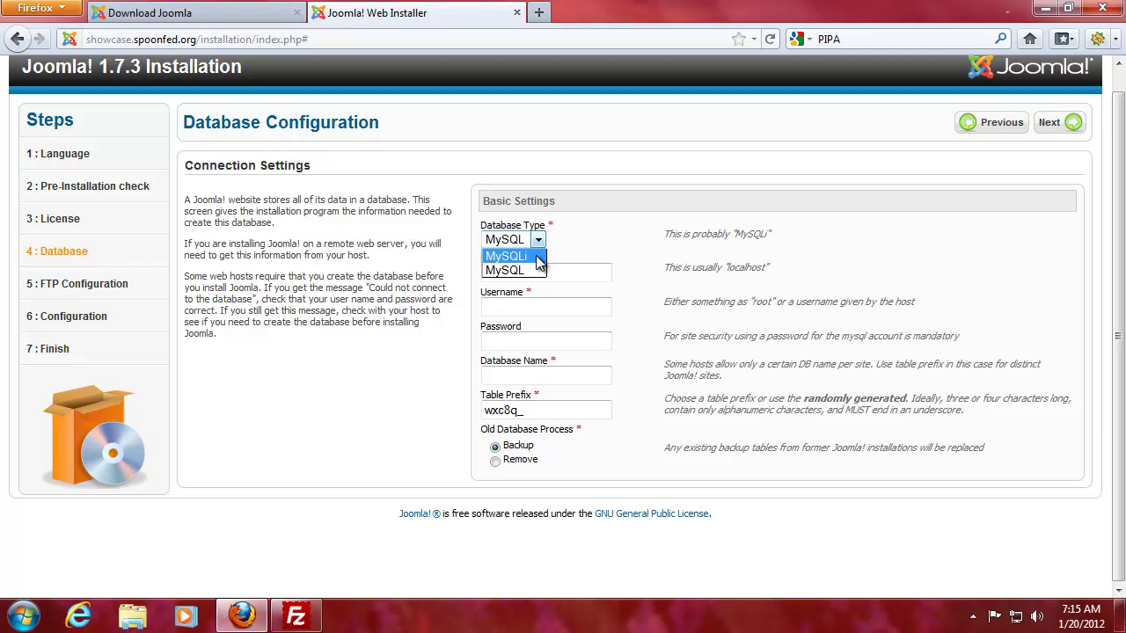
left_click(537, 257)
- Enter the database username and password
left_click(539, 308)
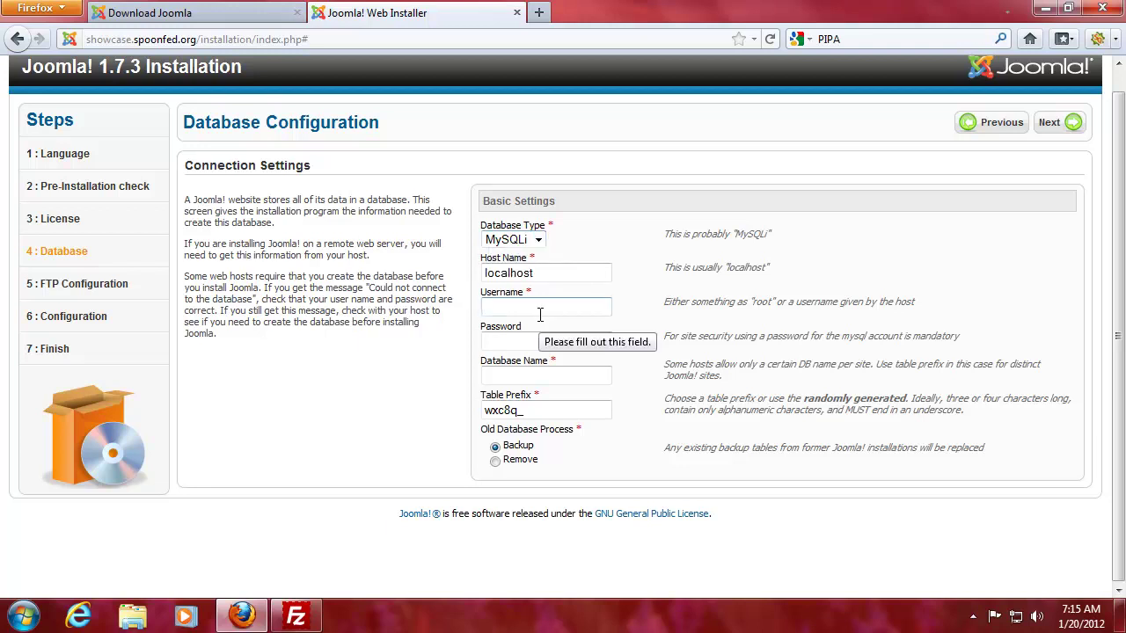
type("decibelf_")
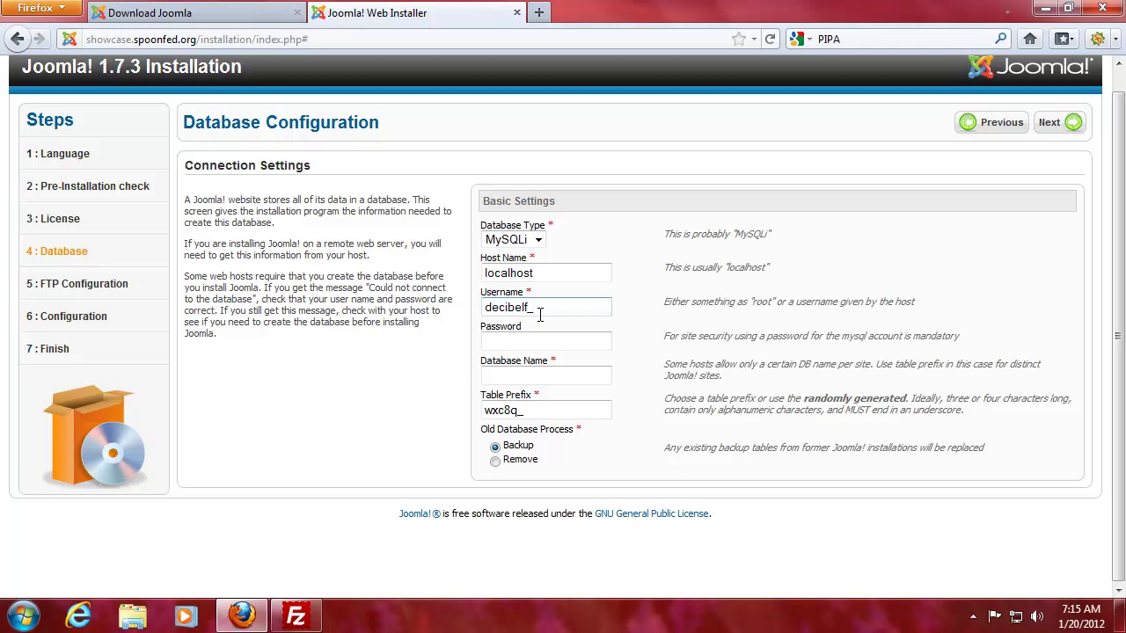
type("shwcs")
left_click(558, 344)
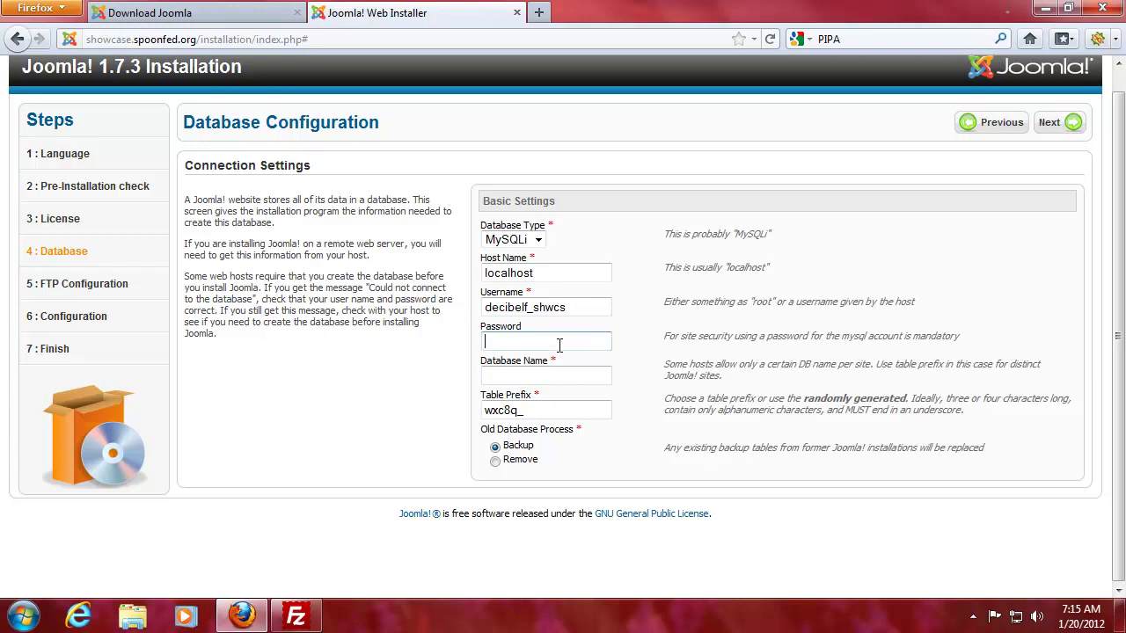
type("••••••••")
left_click(532, 377)
- Type db_showcs as the Database Name and review the entries, including table prefix wxc8q_
left_click(538, 308)
type("db_s")
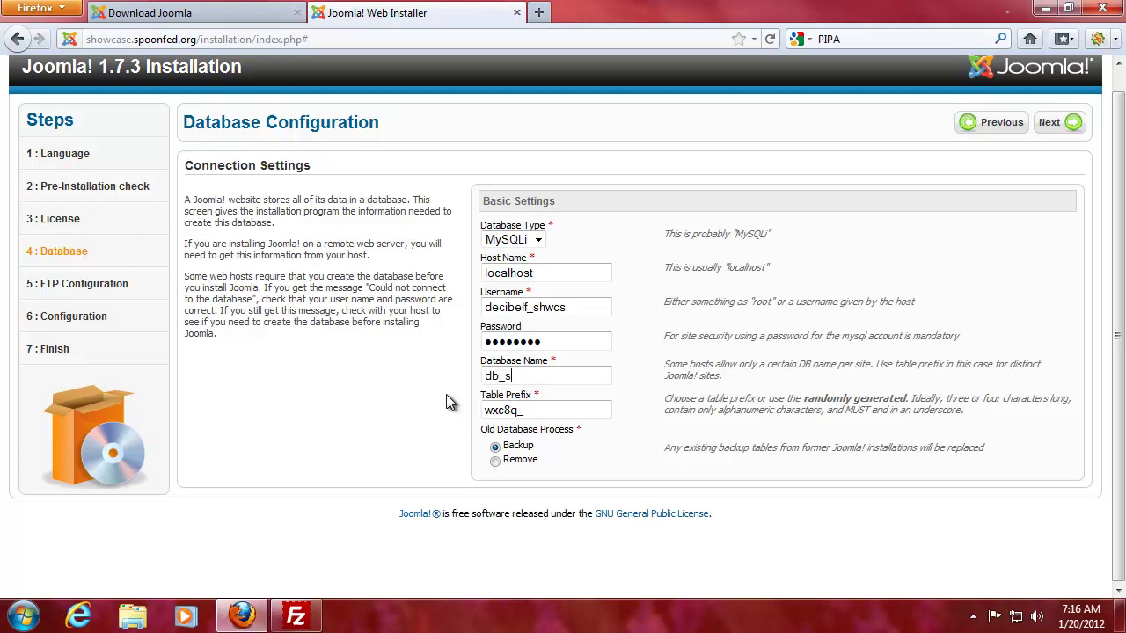
type("howcs")
left_click(530, 411)
left_click(489, 304)
left_click_drag(484, 307, 515, 308)
left_click_drag(587, 333, 394, 343)
left_click_drag(545, 376, 499, 376)
left_click(568, 374)
- Edit the Database Name from db_showcs to decibelf_showcase
triple_click(559, 430)
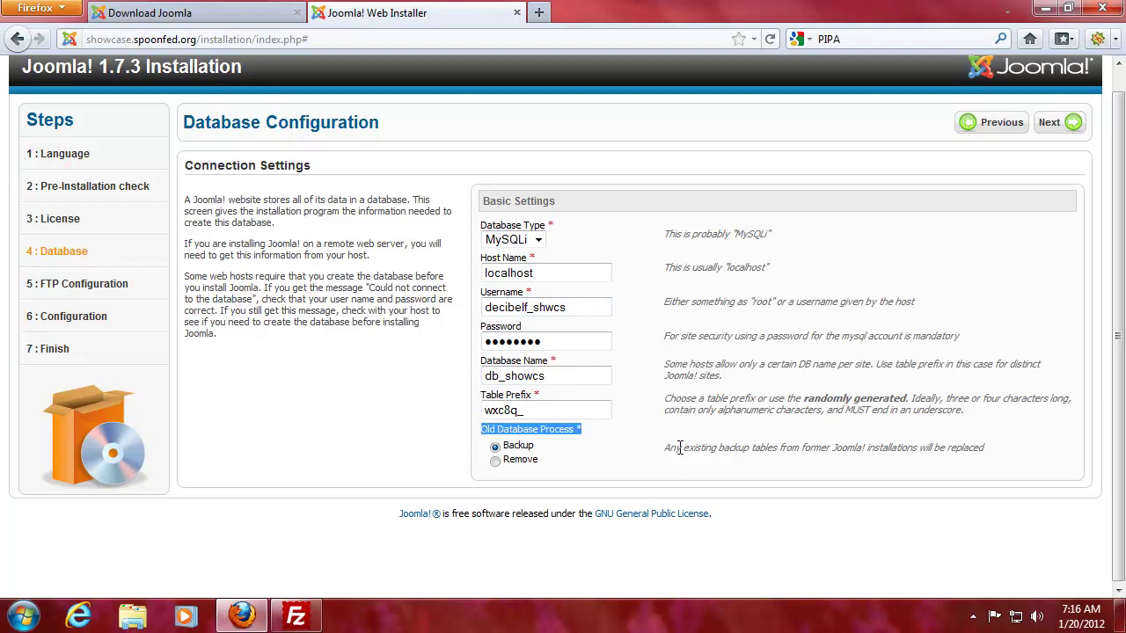
left_click(576, 441)
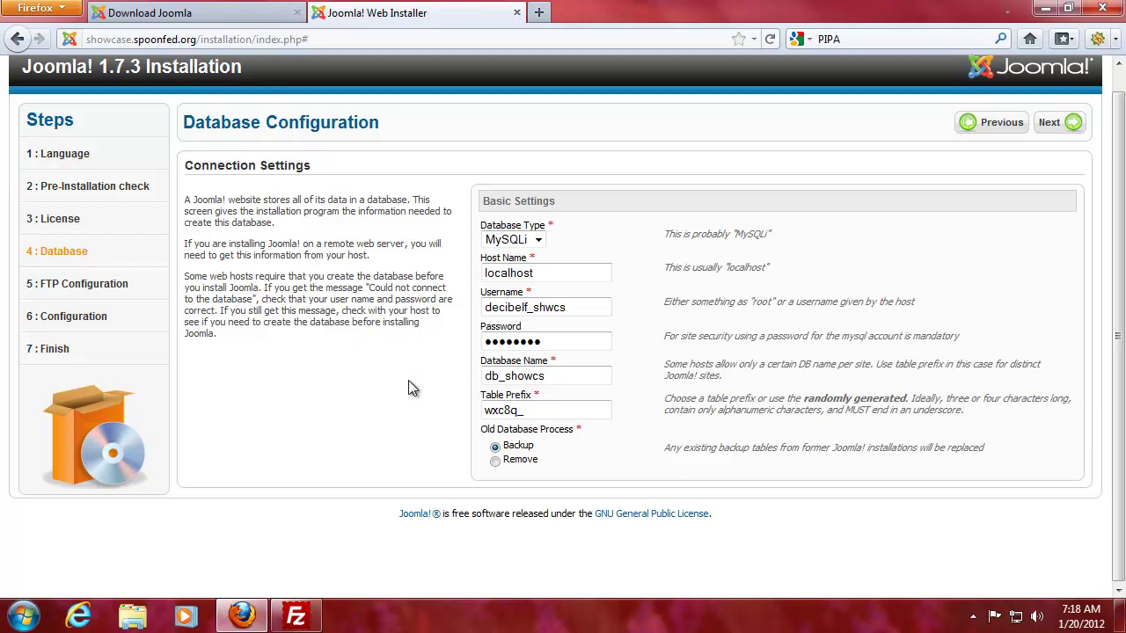
left_click(490, 376)
left_click_drag(489, 375, 496, 375)
type("ecibe")
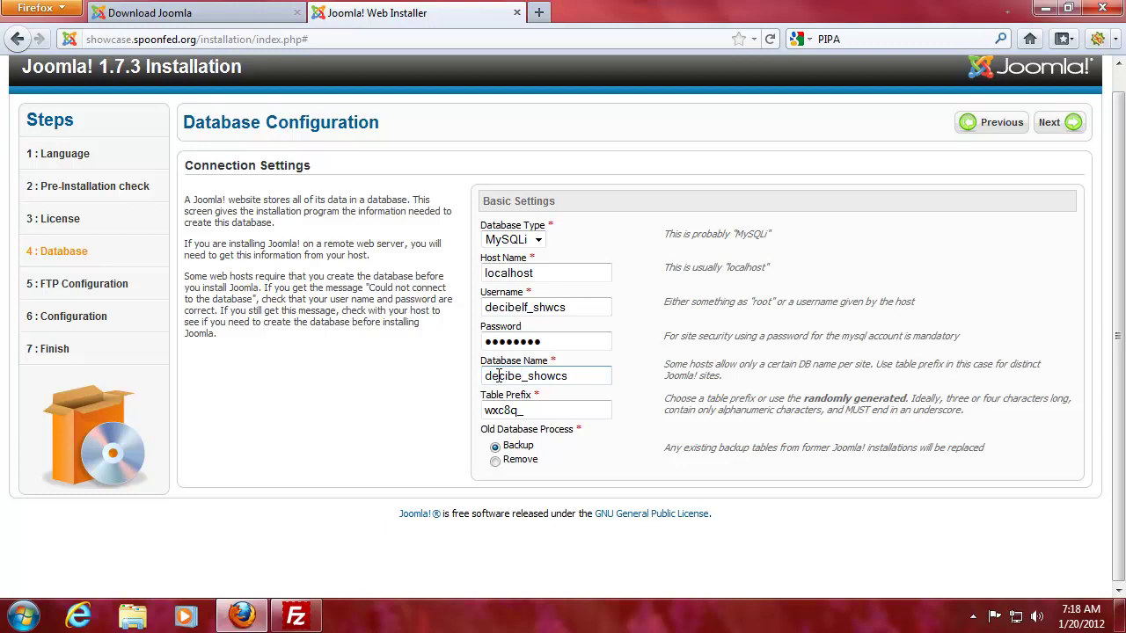
type("lf")
key("BackSpace")
type("ase")
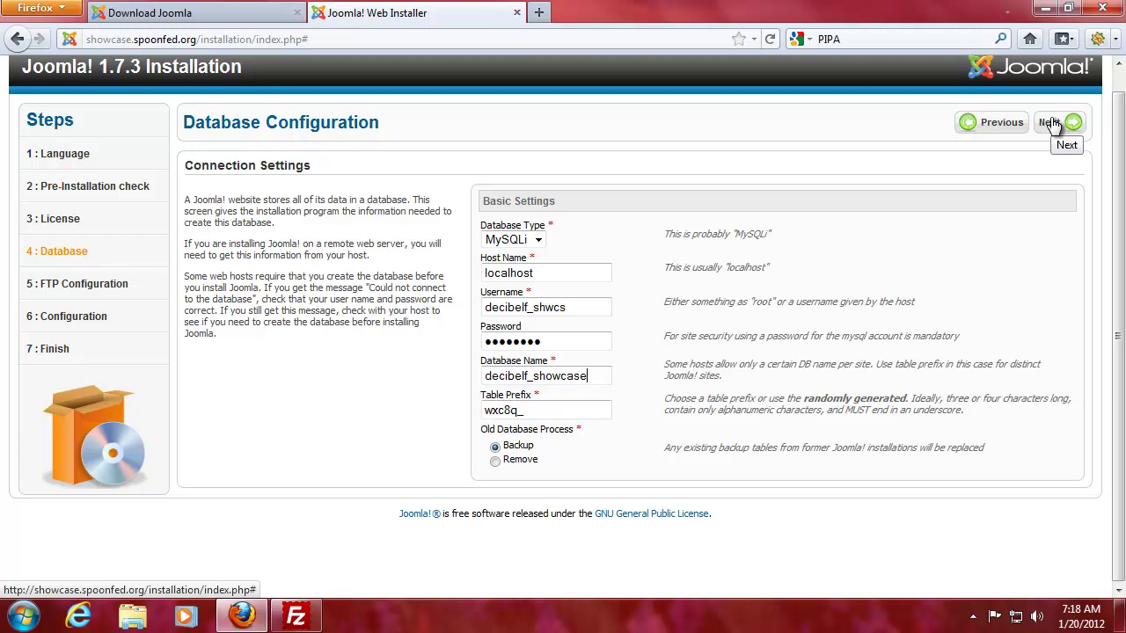
- After the connection error, switch the Database Type to MySQL and resubmit
left_click(1053, 123)
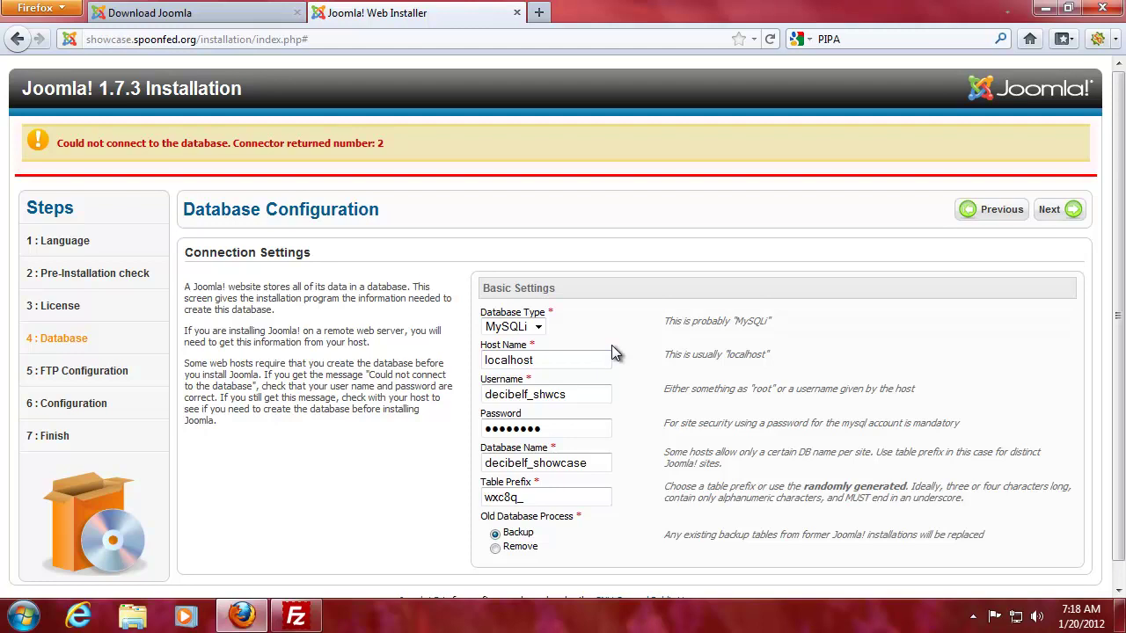
left_click(532, 326)
left_click(530, 357)
left_click(1052, 210)
- Retype the database password and submit to reach the FTP Configuration step
scroll(624, 384, "down", 1)
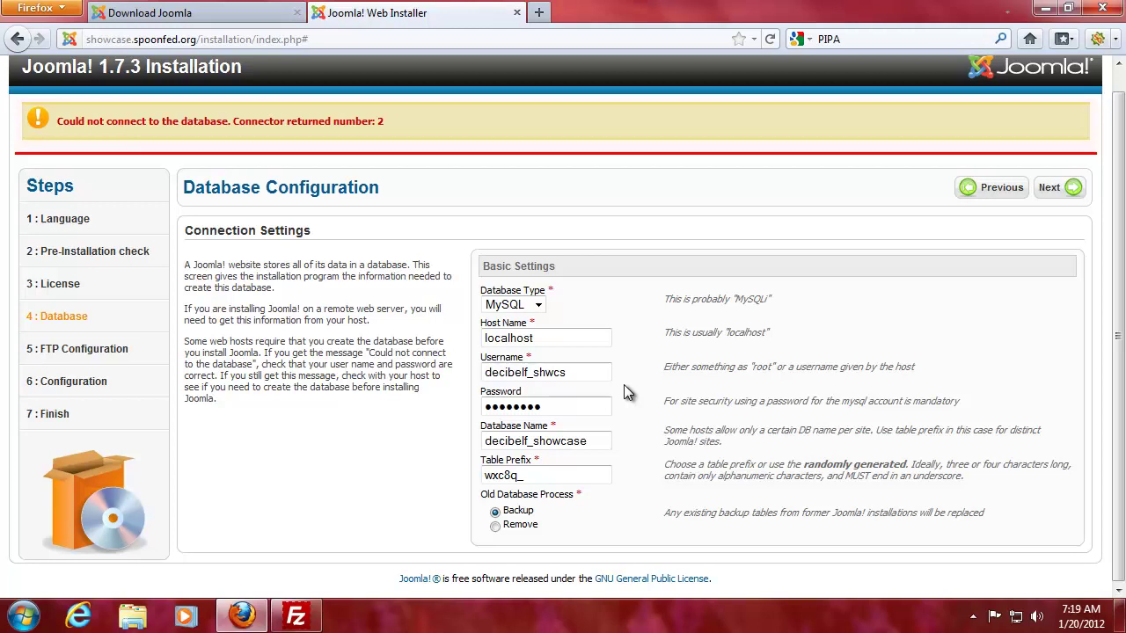
double_click(575, 402)
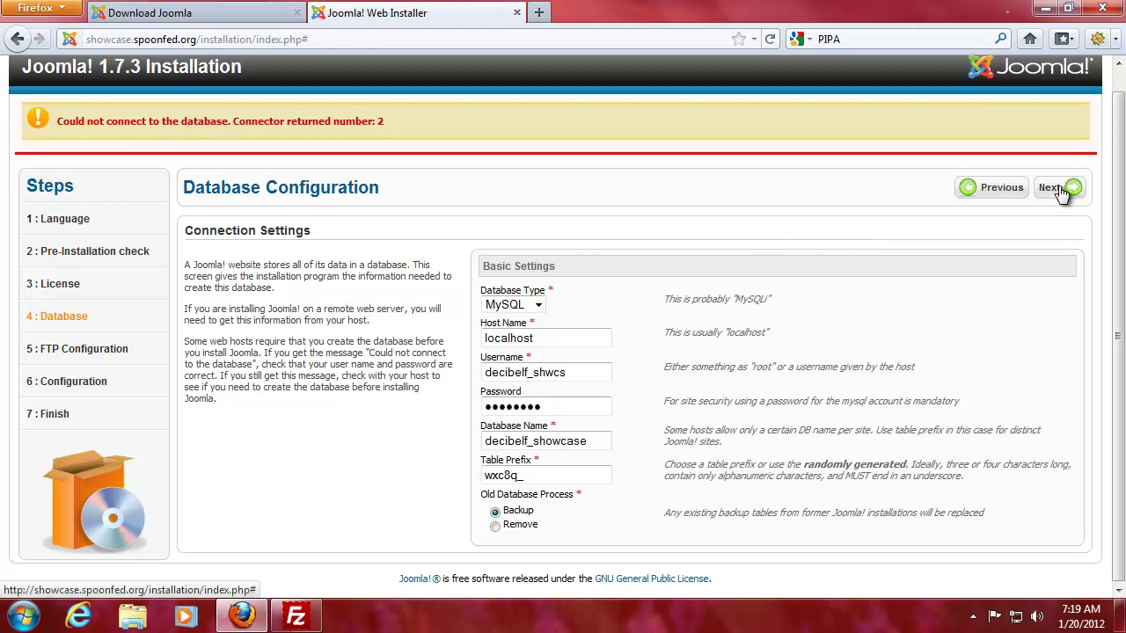
left_click(1057, 190)
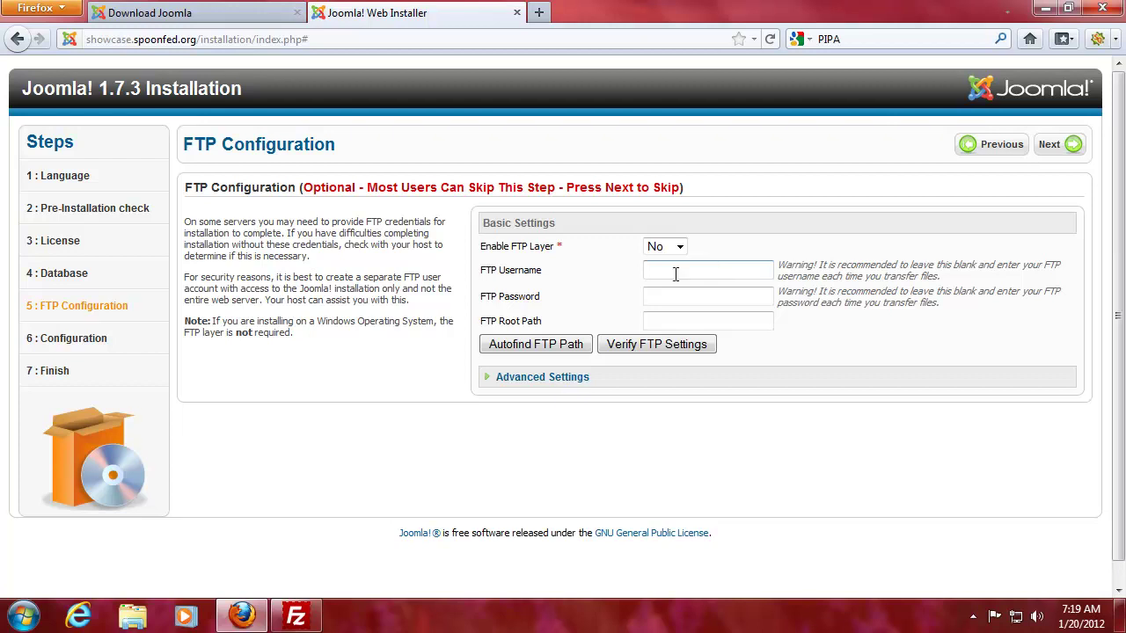
left_click(679, 249)
left_click(678, 249)
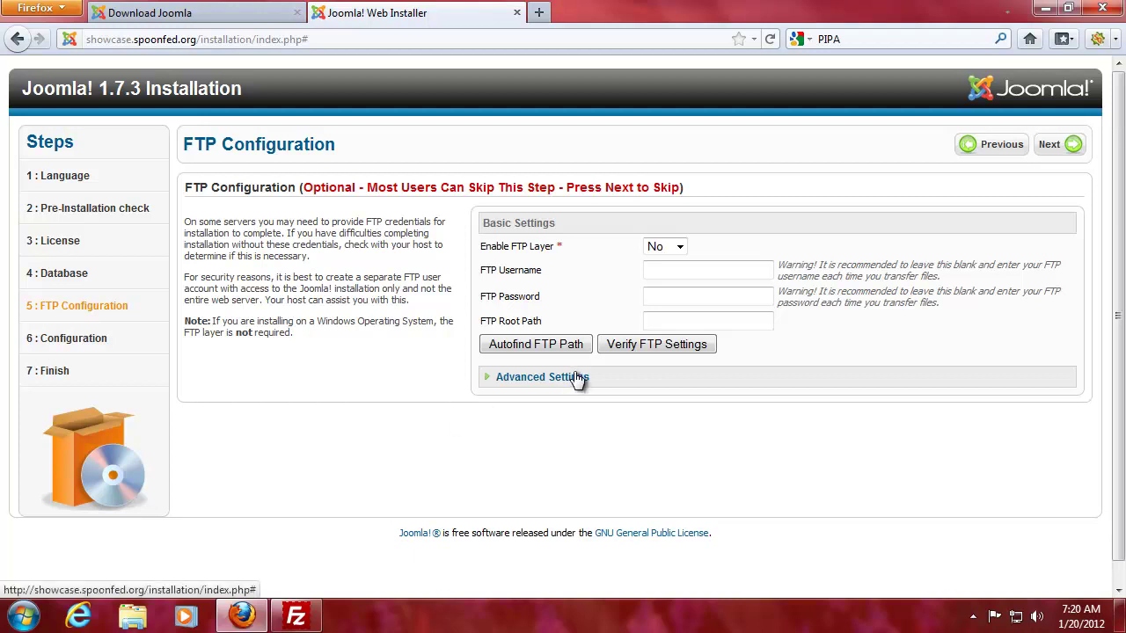
- Skip the FTP step and enter 'Showcasing Spoonfed' as the site name
left_click(1047, 153)
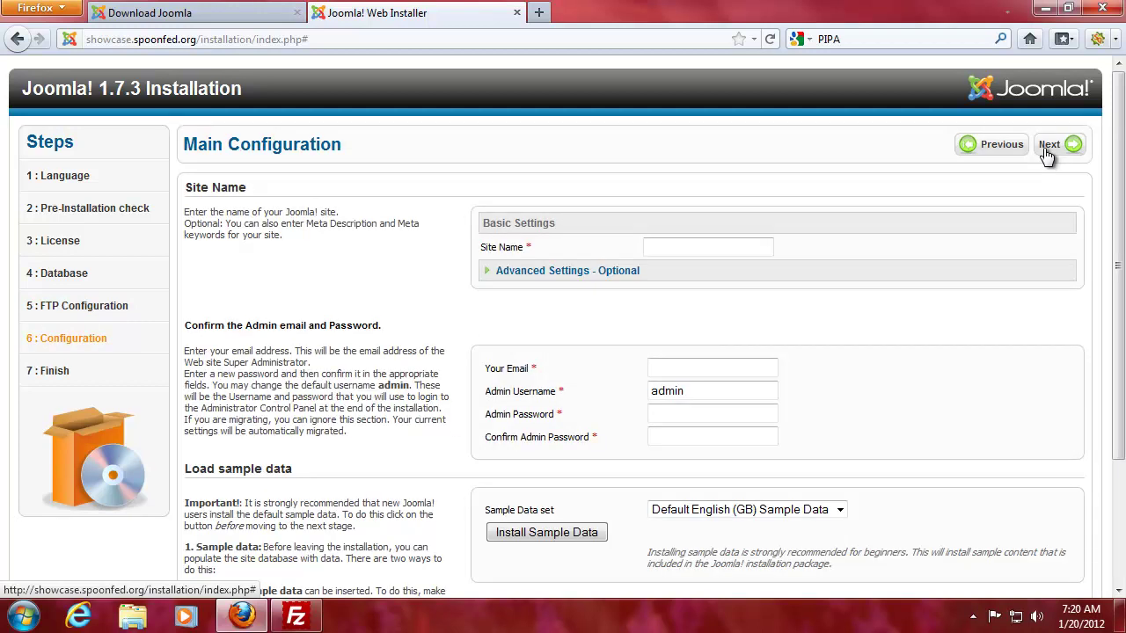
left_click(658, 247)
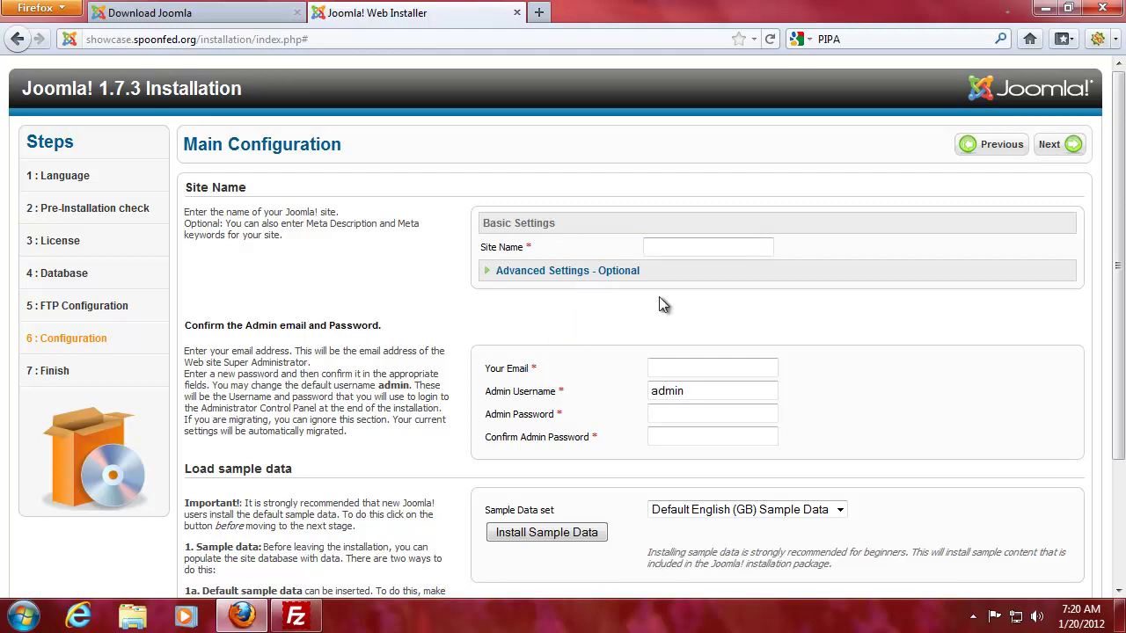
type("Showcasing Spoonfed")
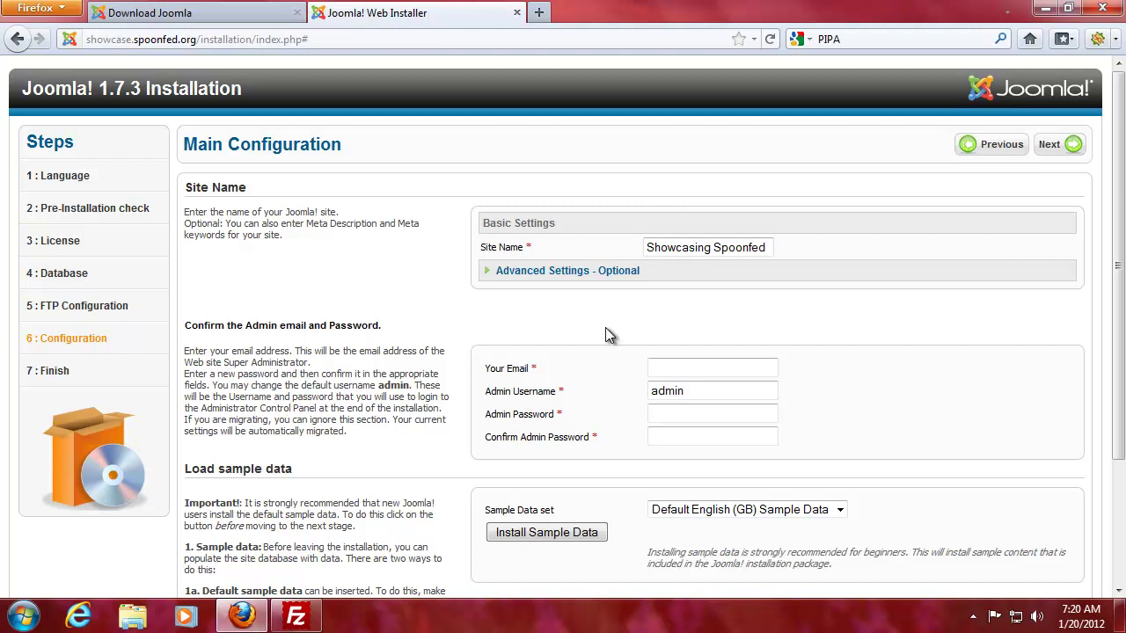
left_click(495, 273)
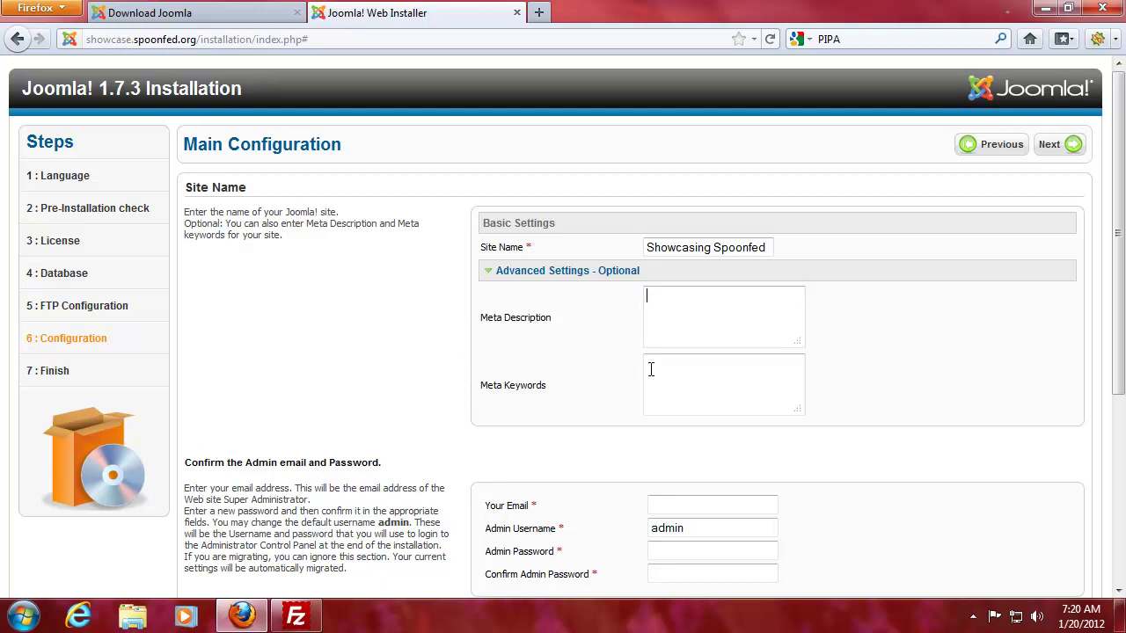
scroll(443, 322, "down", 4)
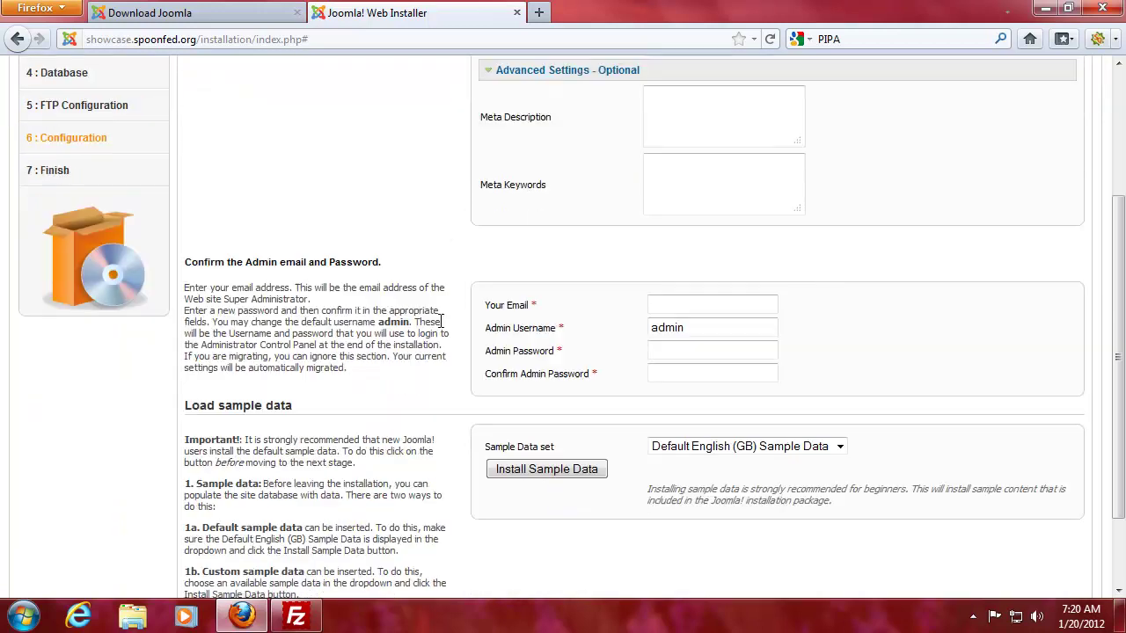
left_click(498, 74)
- Fill in the admin e-mail address, then type and confirm the admin password
left_click(655, 201)
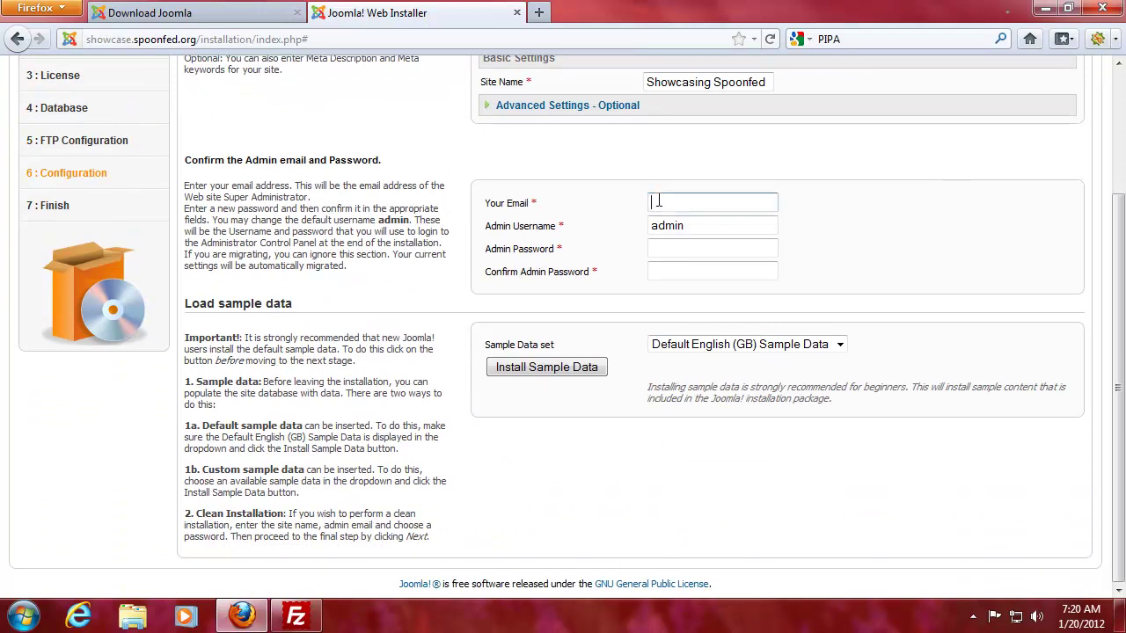
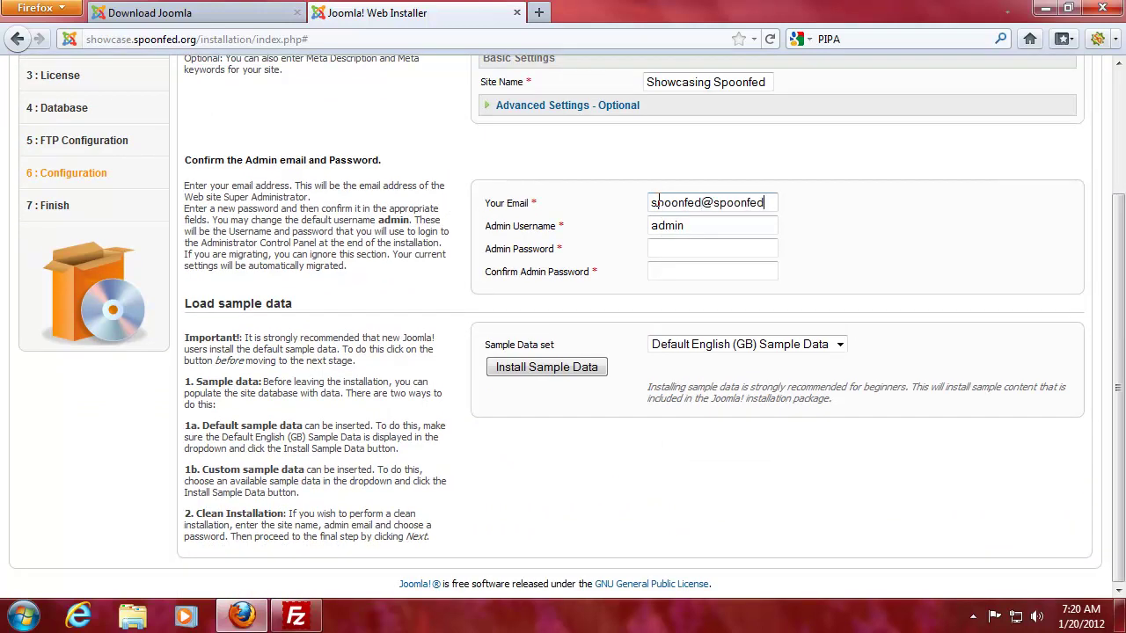
left_click(653, 233)
left_click(656, 246)
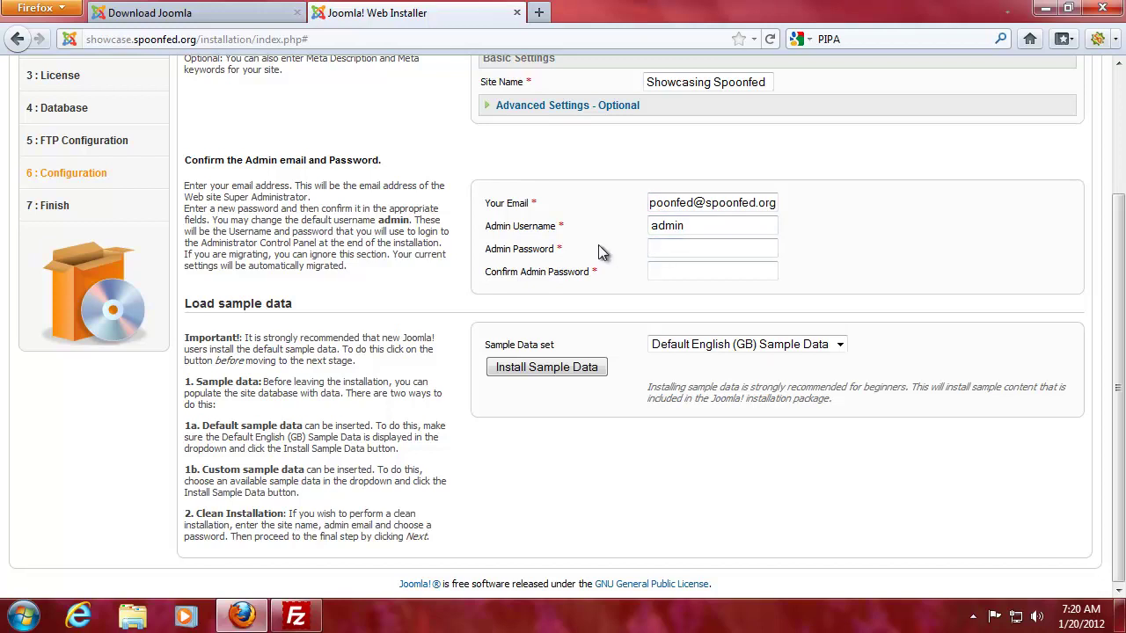
left_click(741, 271)
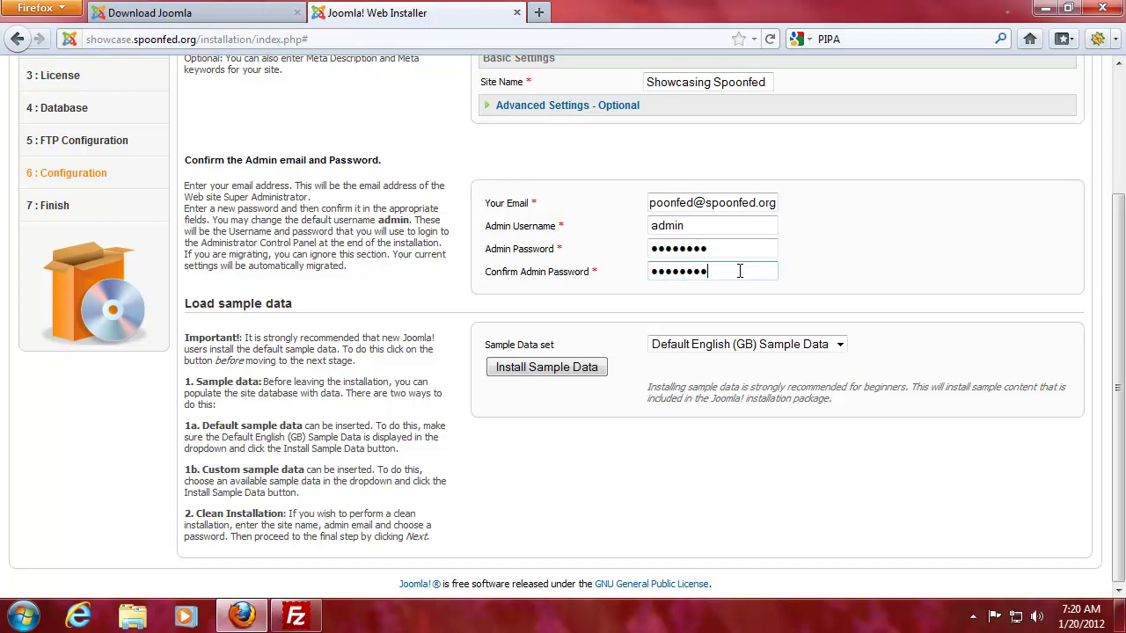
left_click(697, 295)
- Keep the default English sample data set and install it
left_click(743, 345)
left_click(743, 345)
scroll(567, 472, "up", 2)
scroll(665, 343, "up", 1)
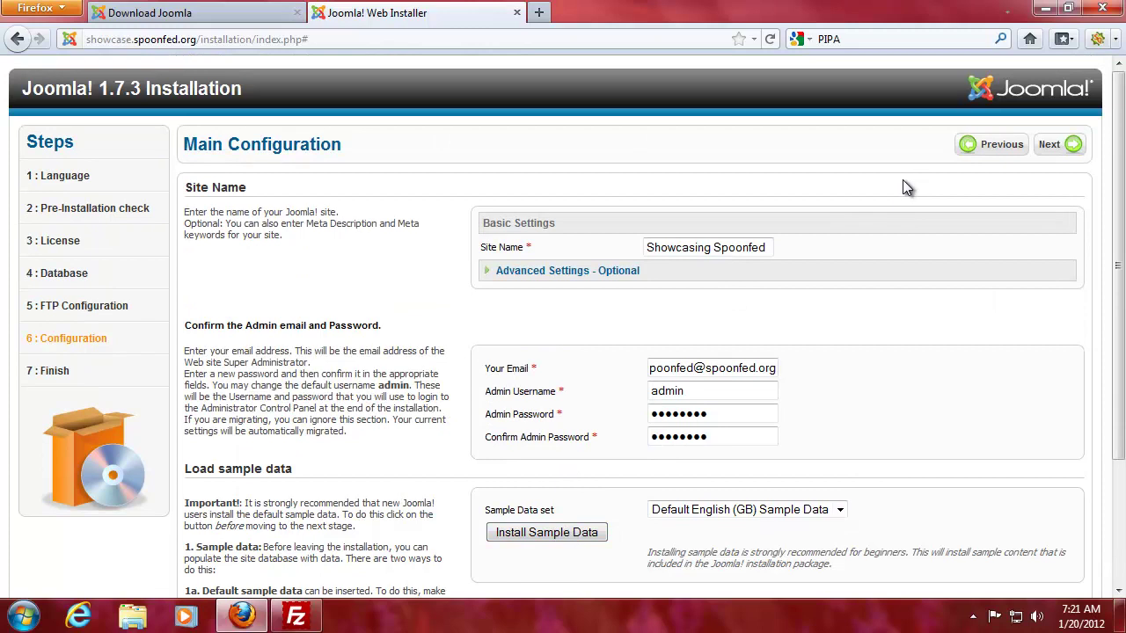
scroll(866, 194, "down", 3)
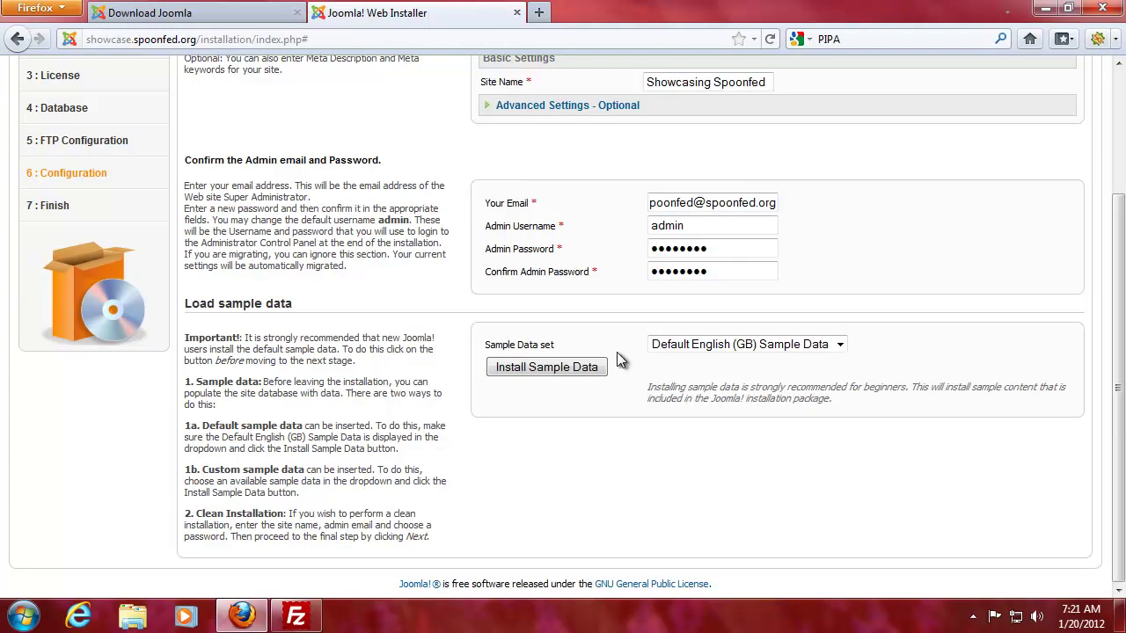
left_click(536, 370)
scroll(625, 435, "up", 3)
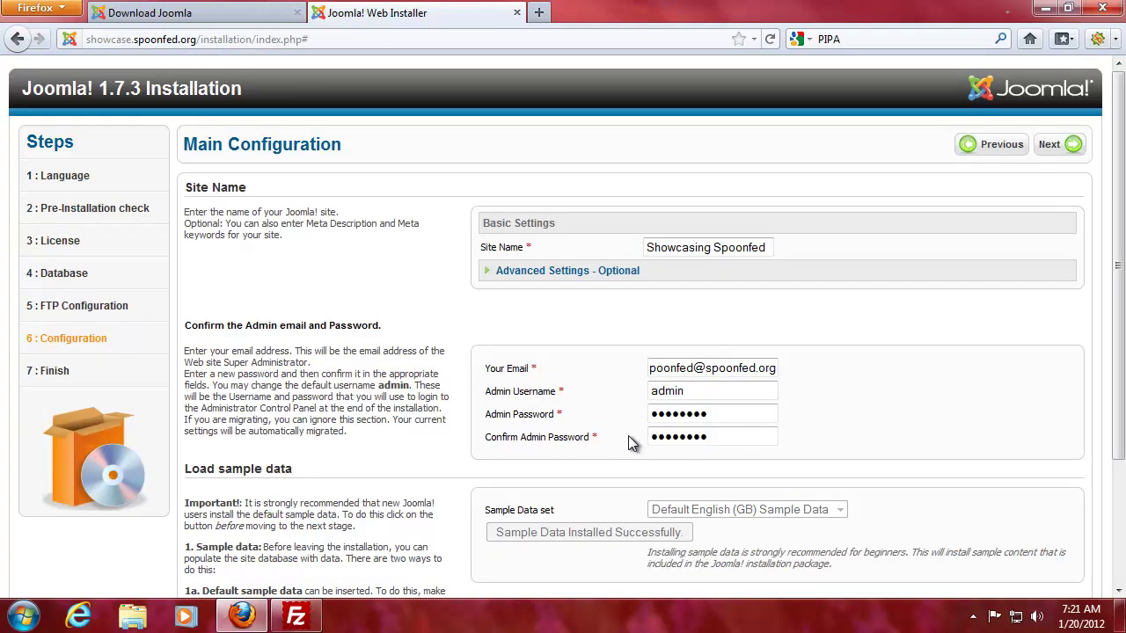
- Proceed to Finish, remove the installation folder, and load the new site's front page
left_click(1051, 144)
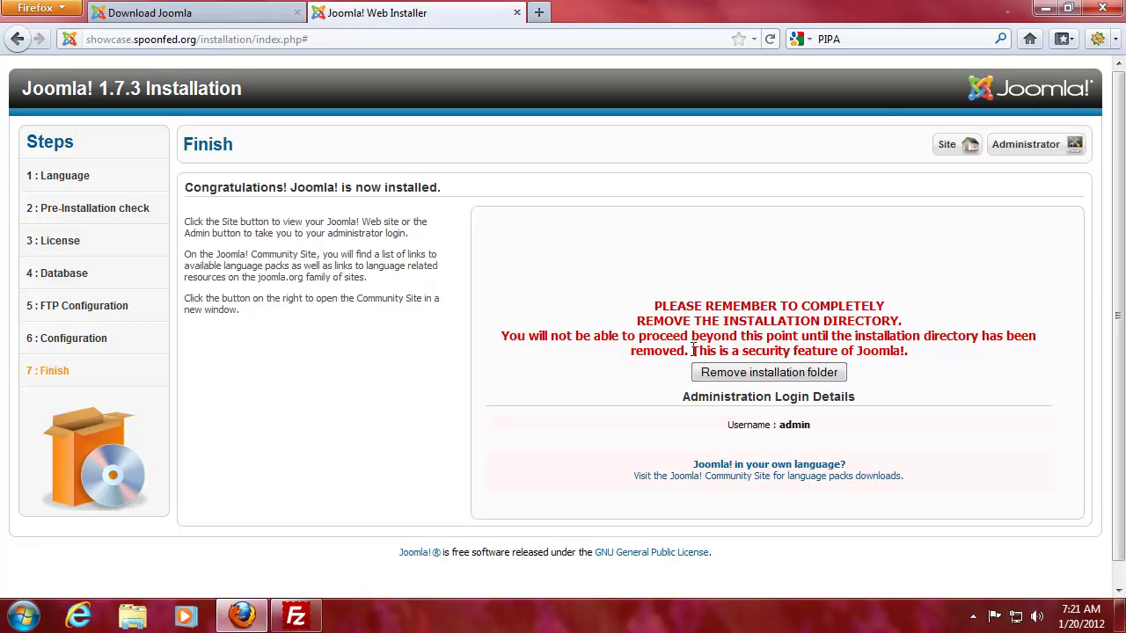
left_click(738, 365)
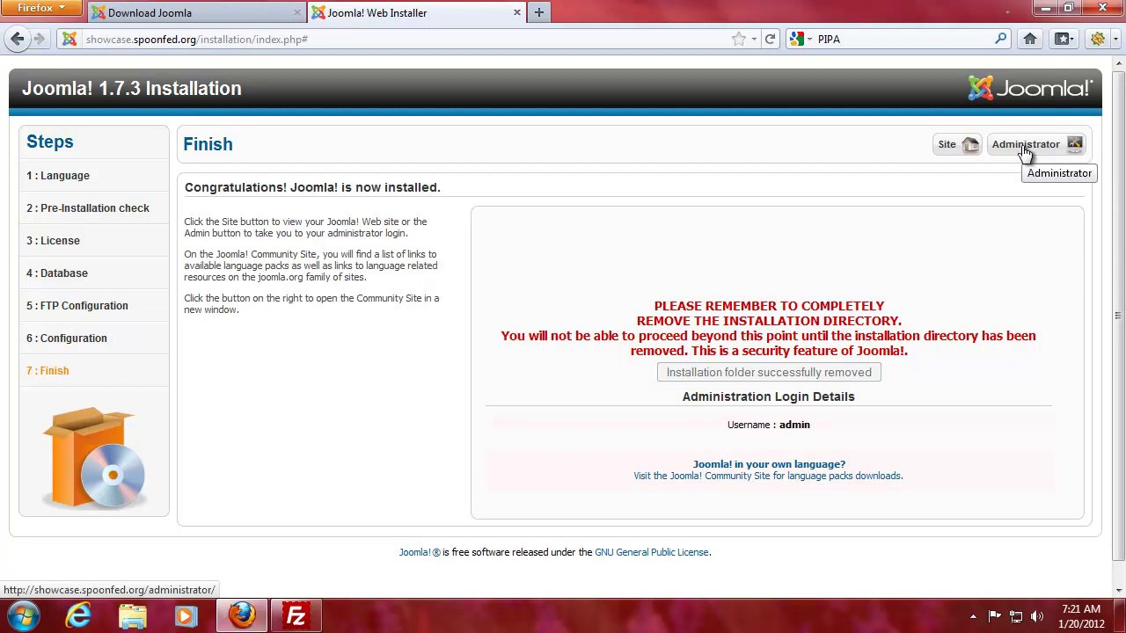
left_click(943, 145)
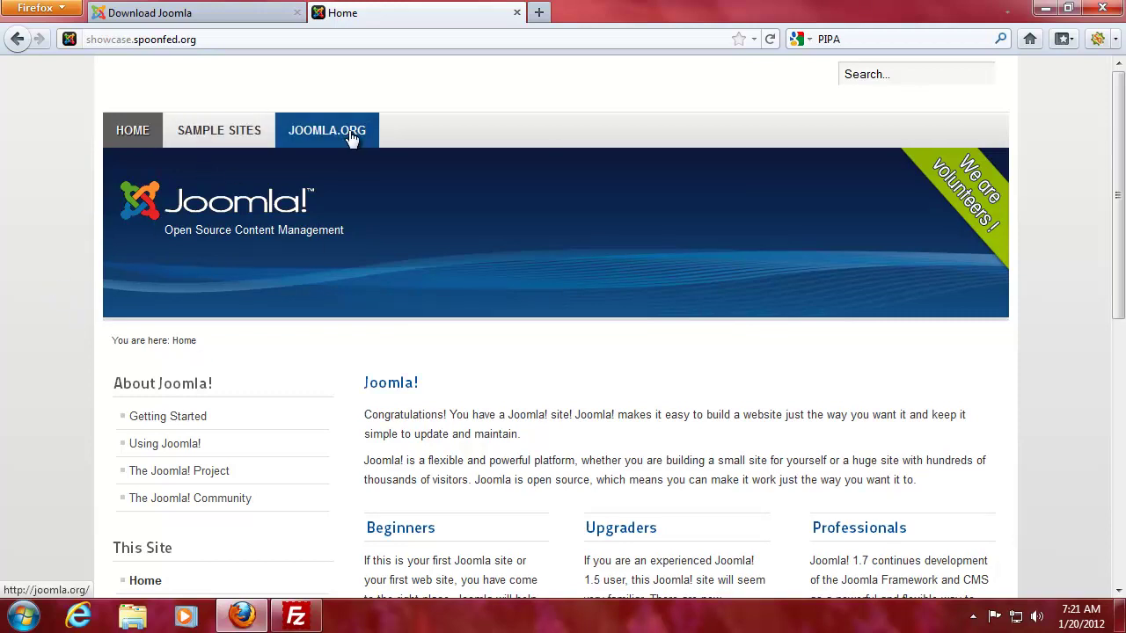
- Log in through the front page Login Form with the admin user name and password, declining password saving
scroll(381, 185, "down", 6)
scroll(382, 187, "down", 2)
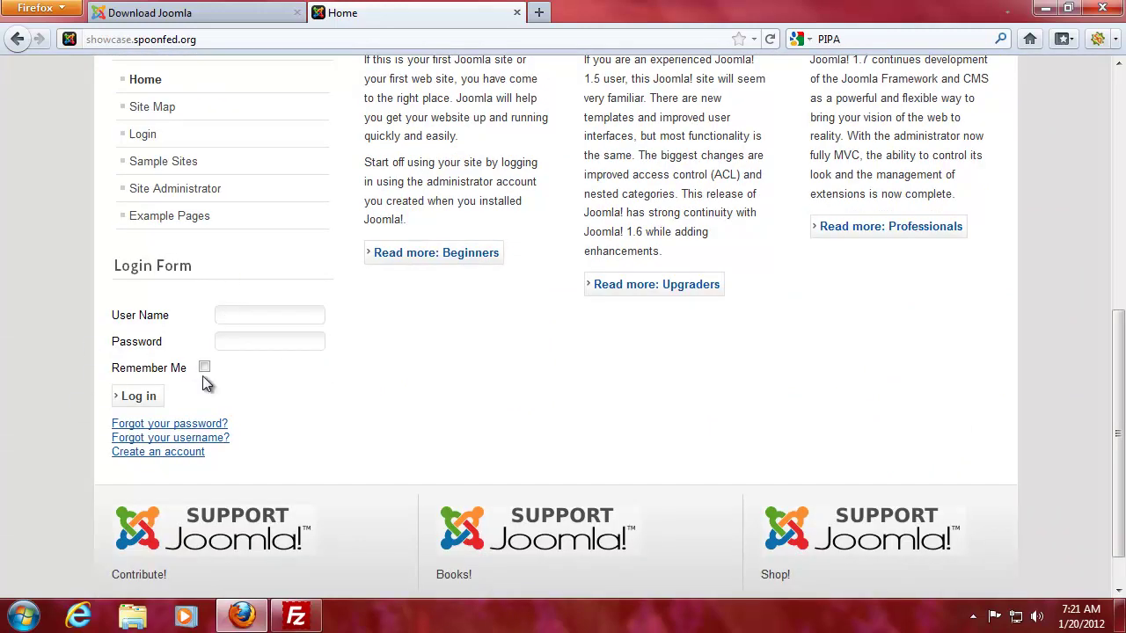
left_click(292, 316)
type("admin")
key("Tab")
type("********")
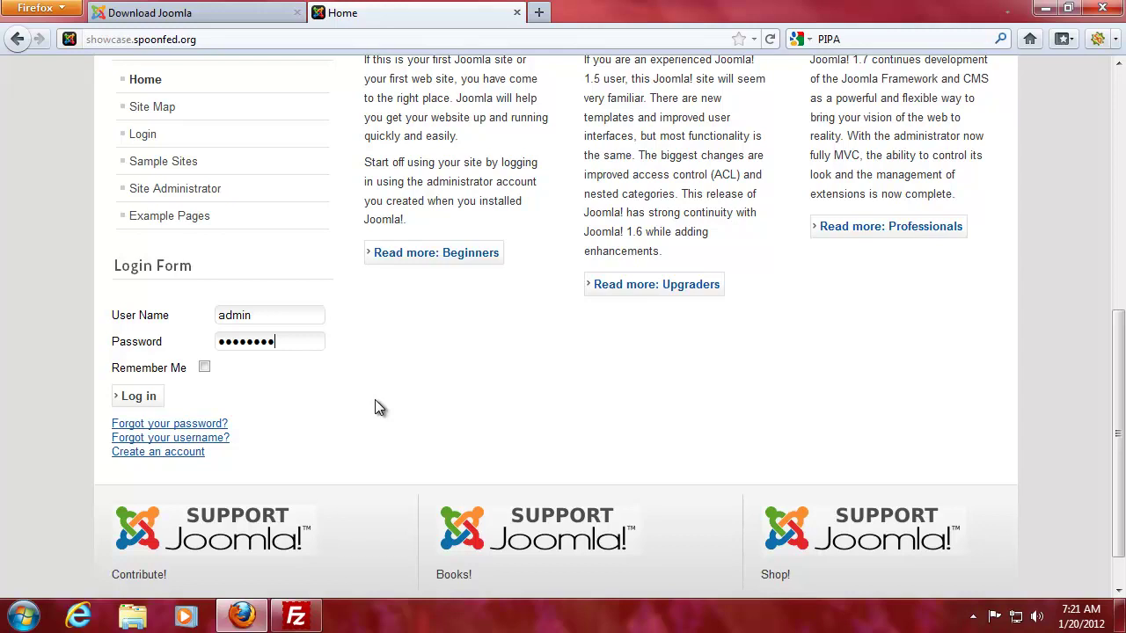
key("Return")
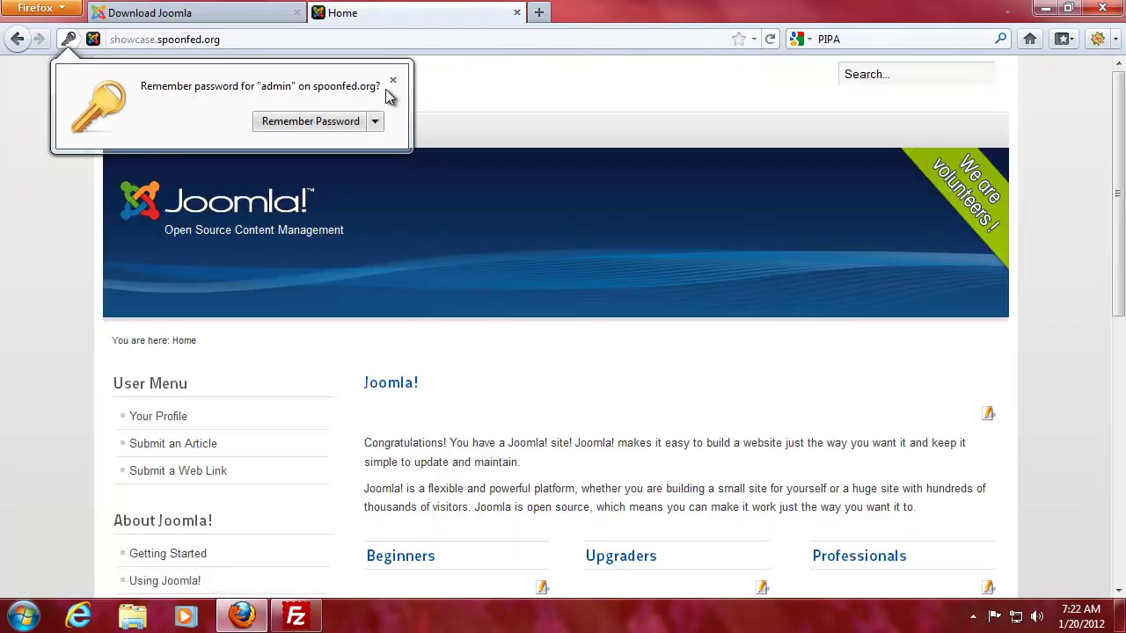
left_click(392, 84)
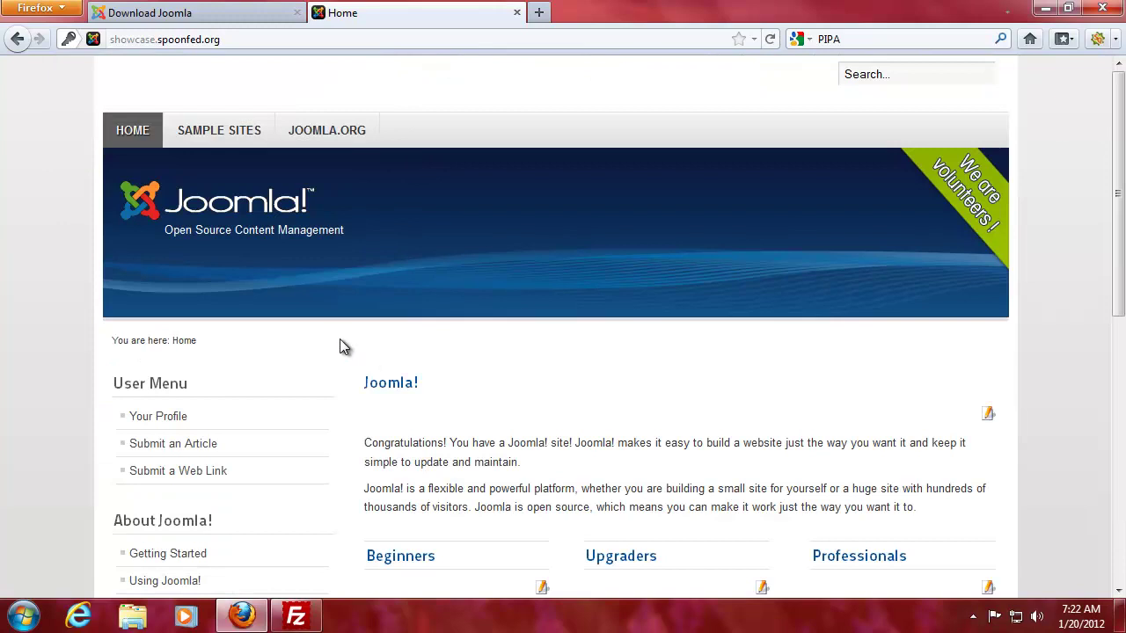
- Browse the signed-in front page showing the User Menu and Super User greeting
scroll(335, 345, "down", 10)
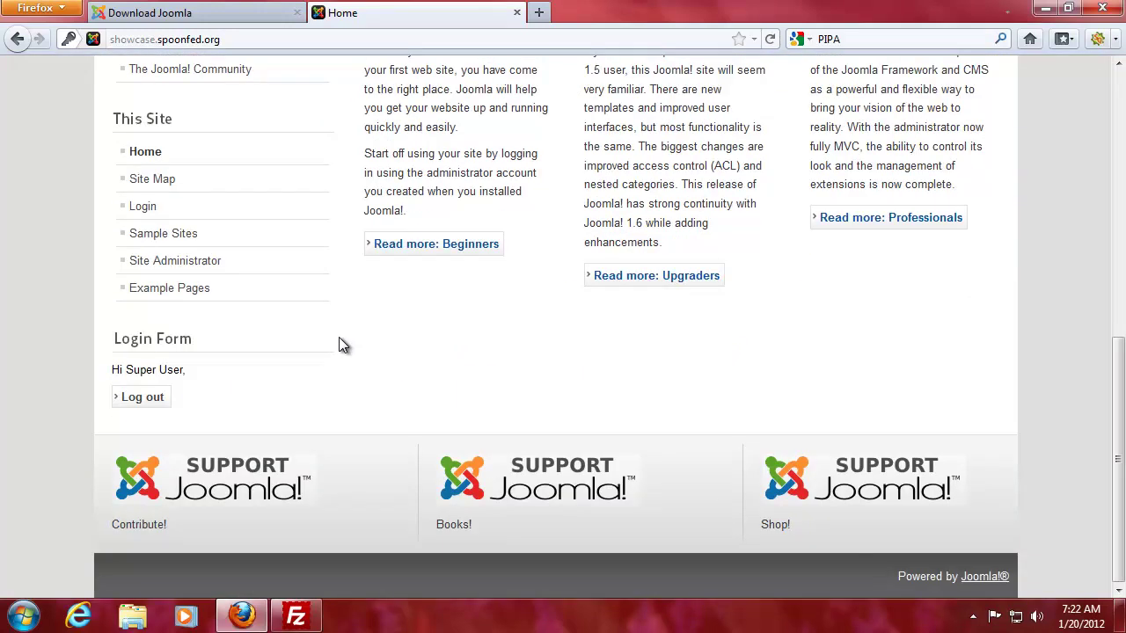
left_click_drag(128, 375, 276, 374)
left_click(338, 373)
scroll(337, 373, "up", 4)
scroll(338, 372, "up", 4)
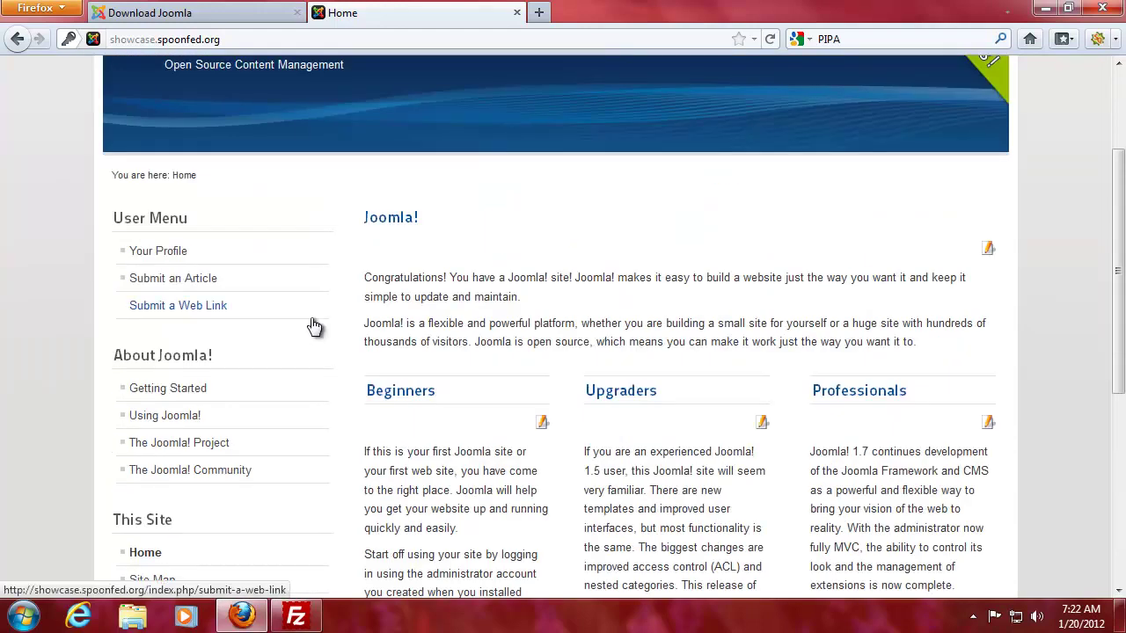
scroll(285, 314, "up", 3)
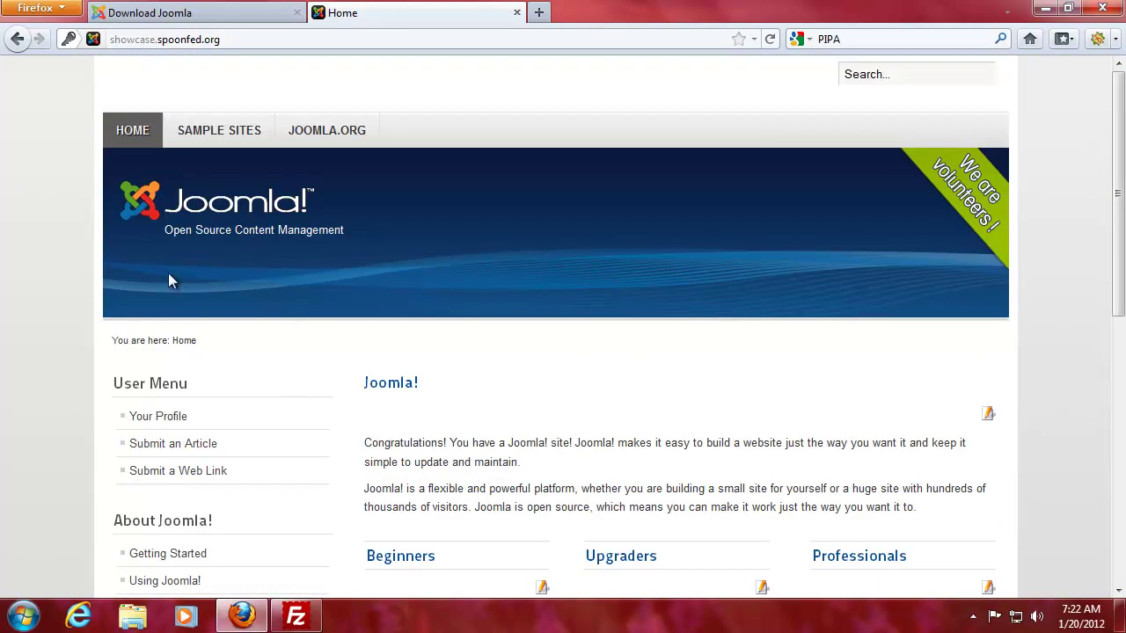
scroll(343, 369, "down", 12)
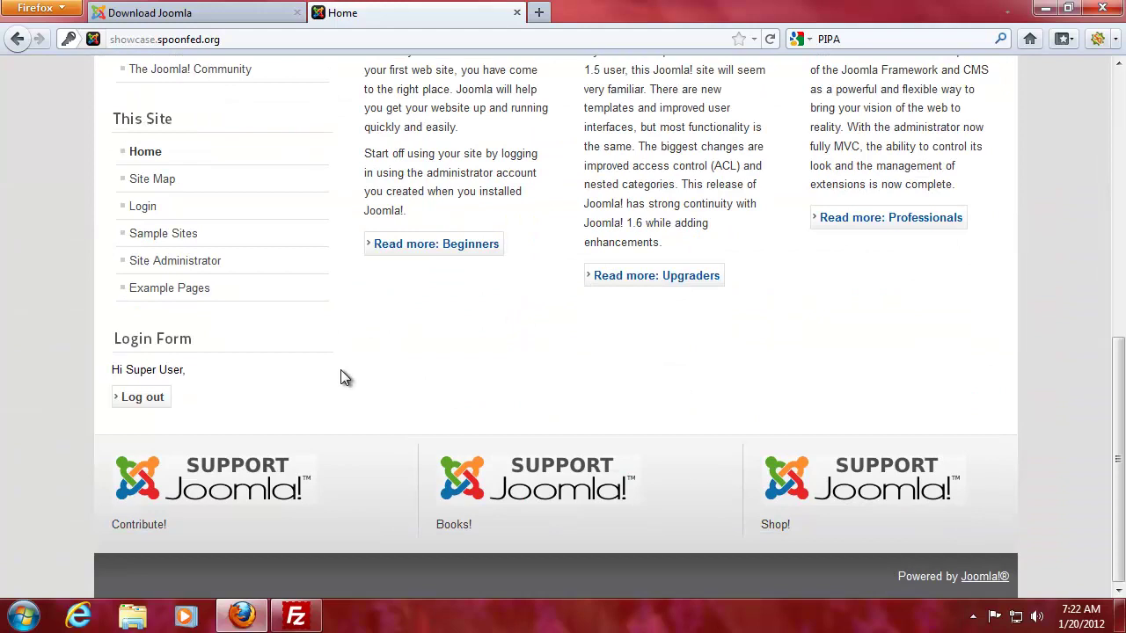
scroll(456, 414, "up", 11)
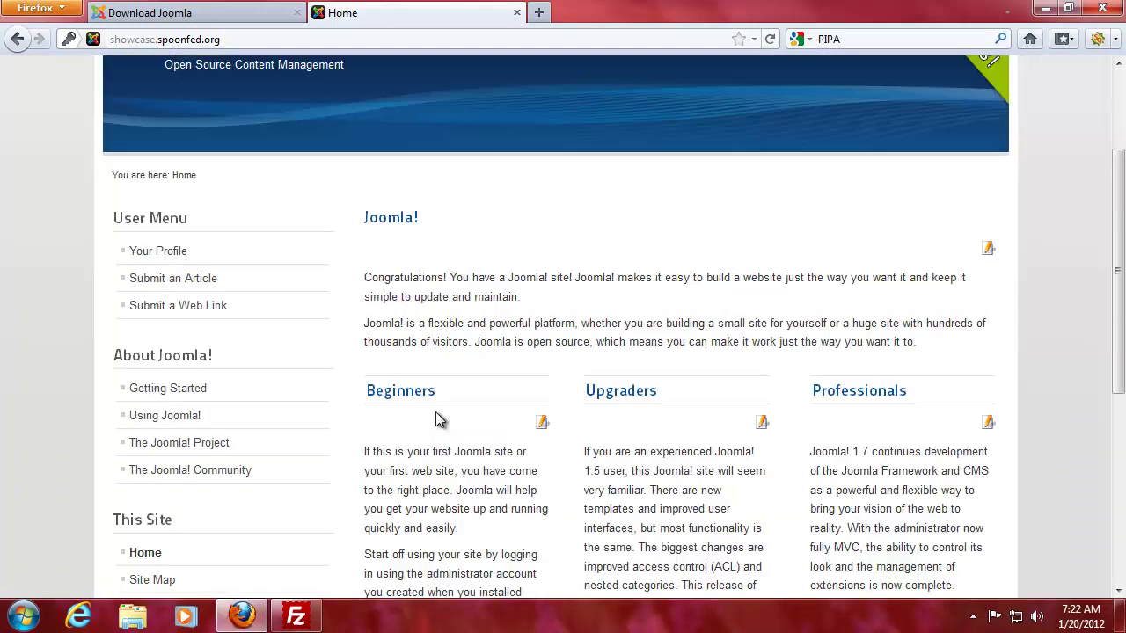
scroll(325, 242, "up", 2)
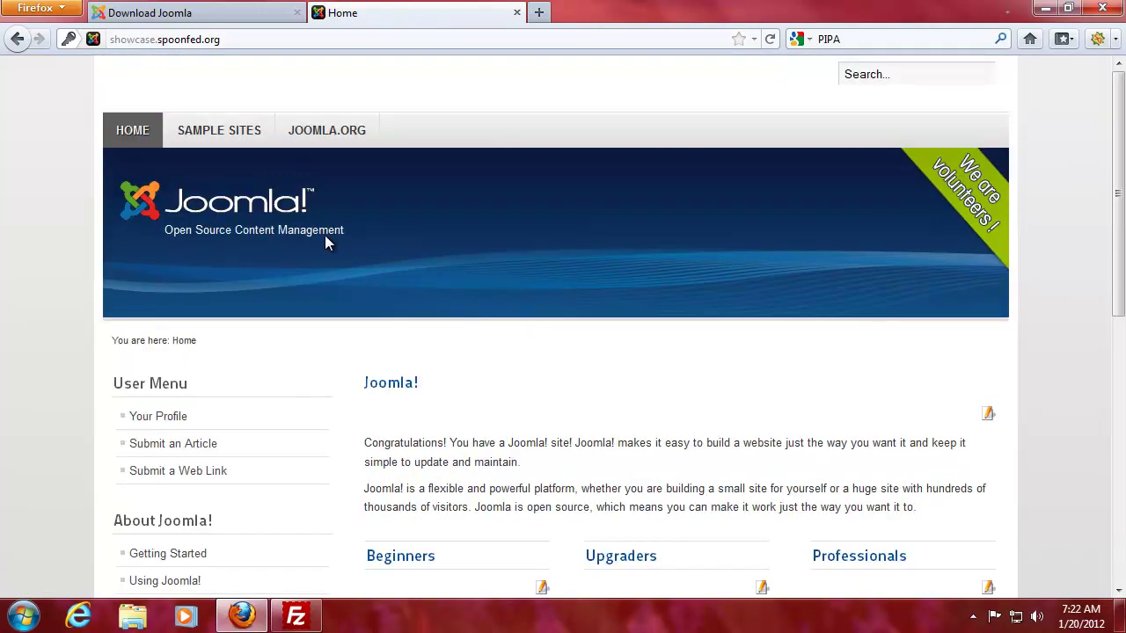
- Load the administrator login page by appending /administrator/ to the site address
left_click(291, 36)
left_click(291, 36)
left_click(292, 36)
type("/adm")
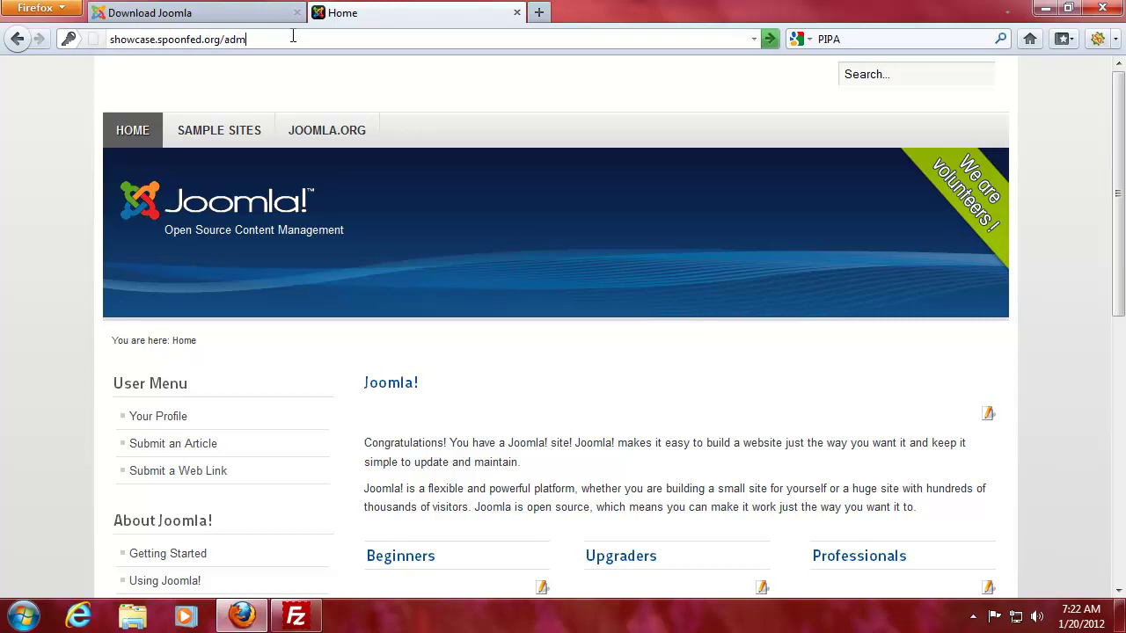
type("inistrator/")
key("Return")
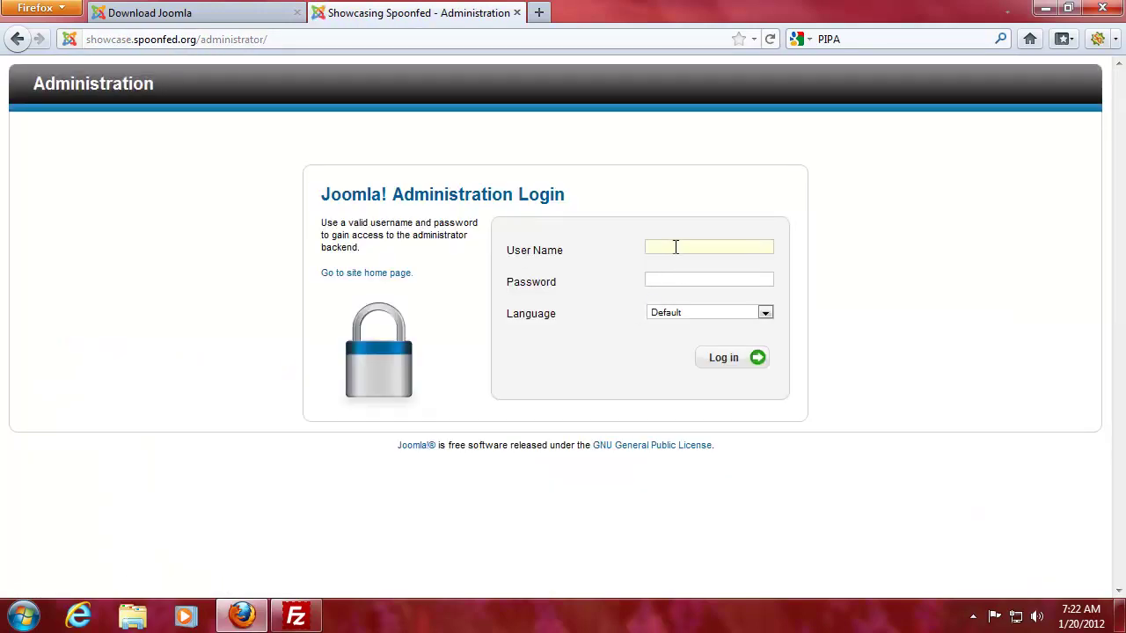
- Submit the administrator user name and password on the backend login form
left_click(675, 247)
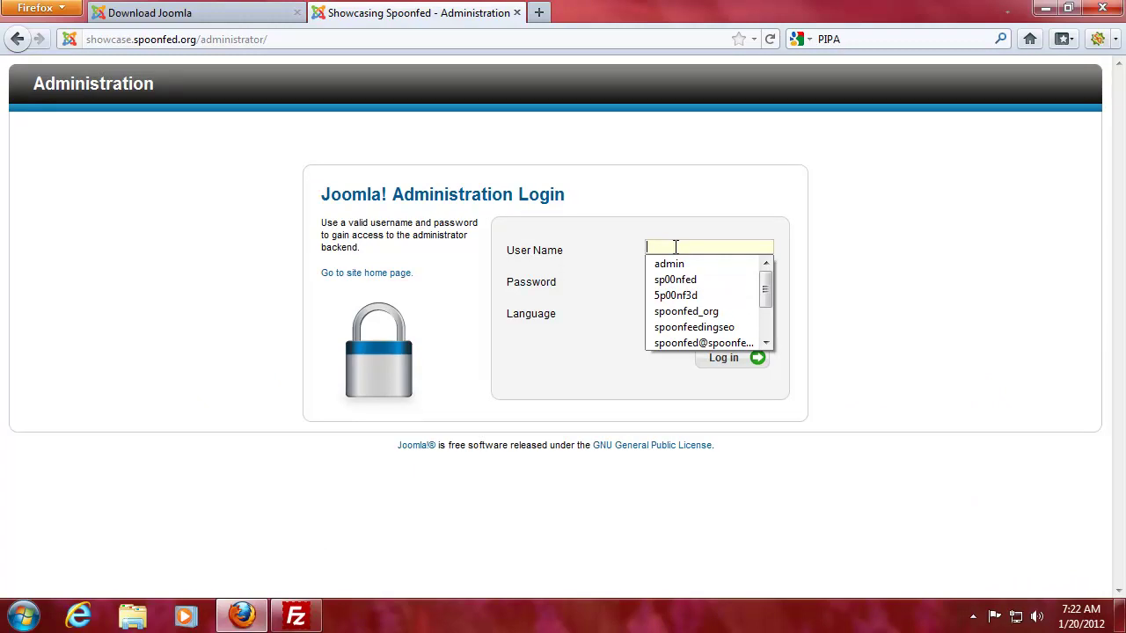
key("Tab")
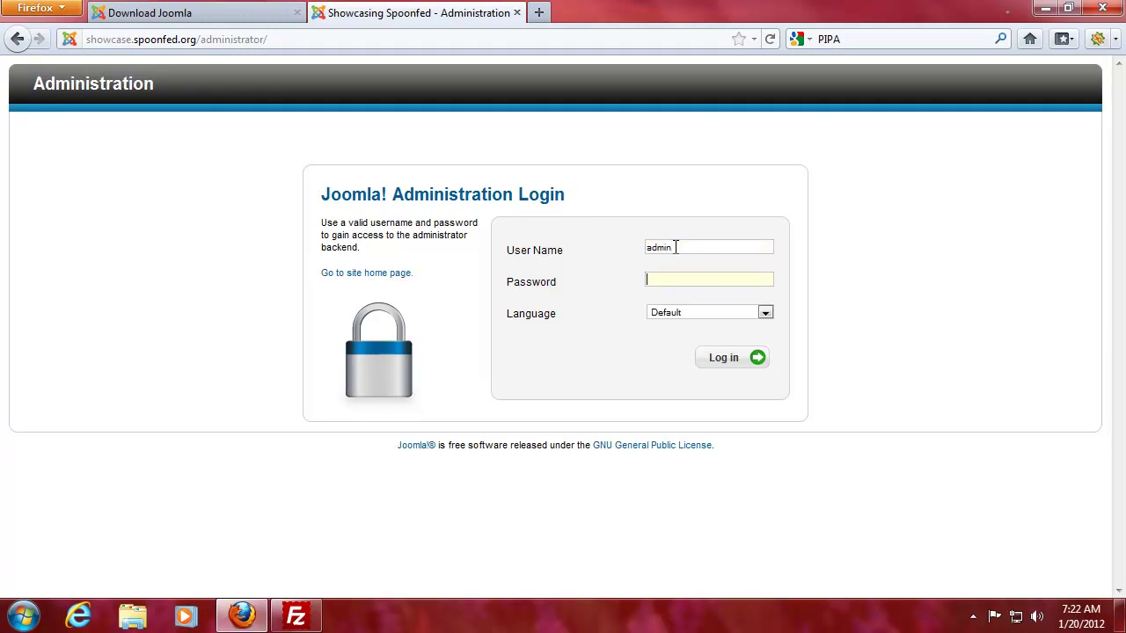
left_click(729, 357)
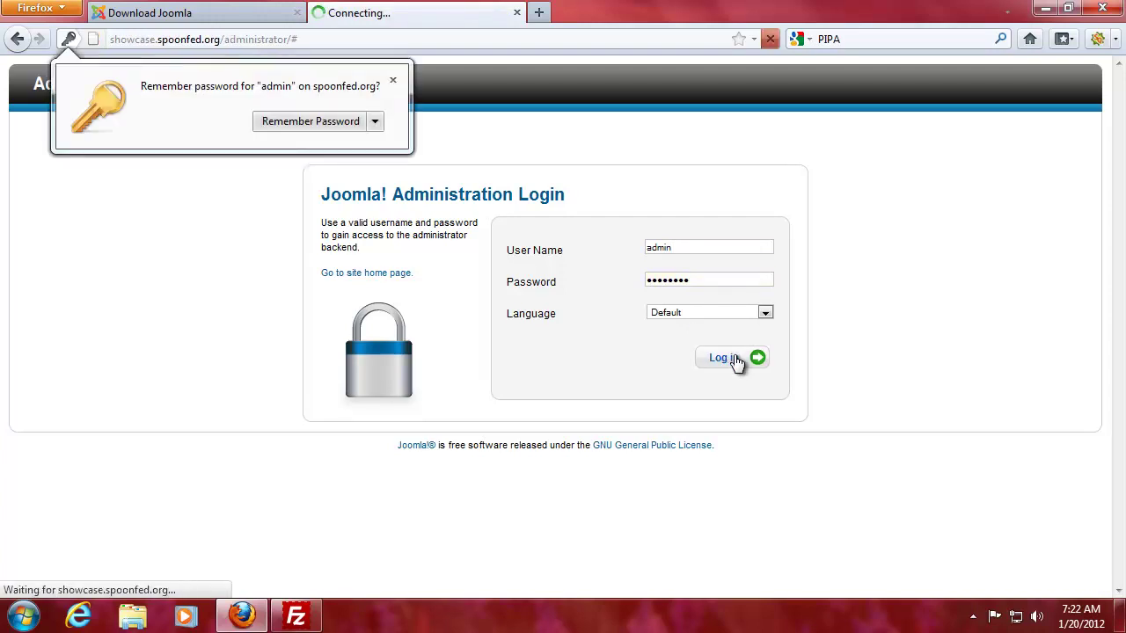
- Decline saving the password and let the Administration Control Panel load as Super User
left_click(393, 80)
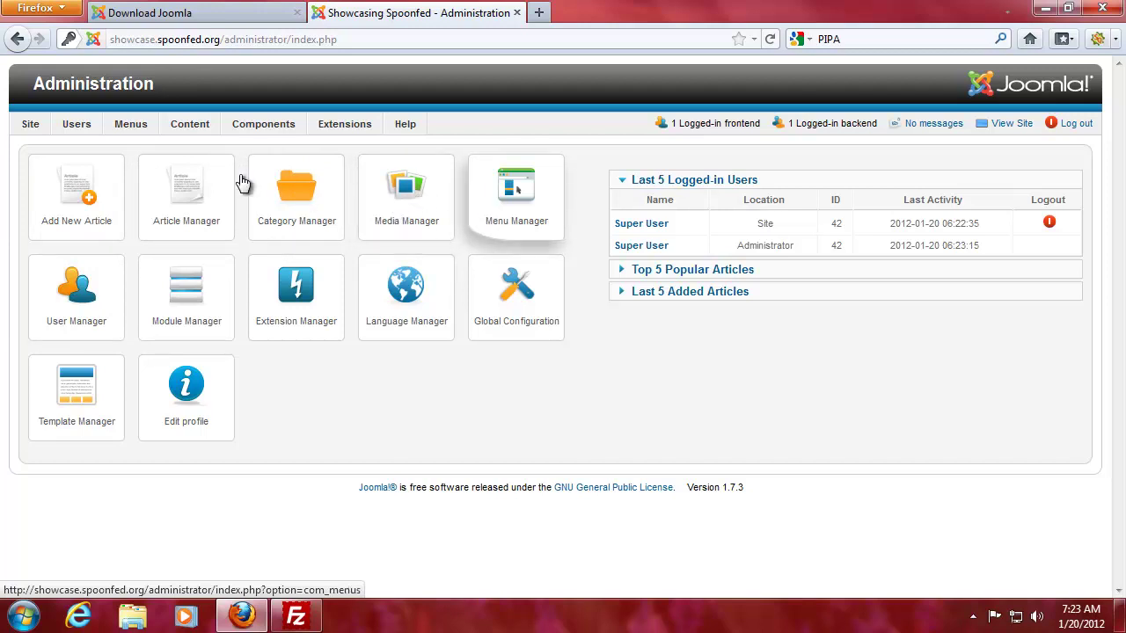
mouse_move(94, 130)
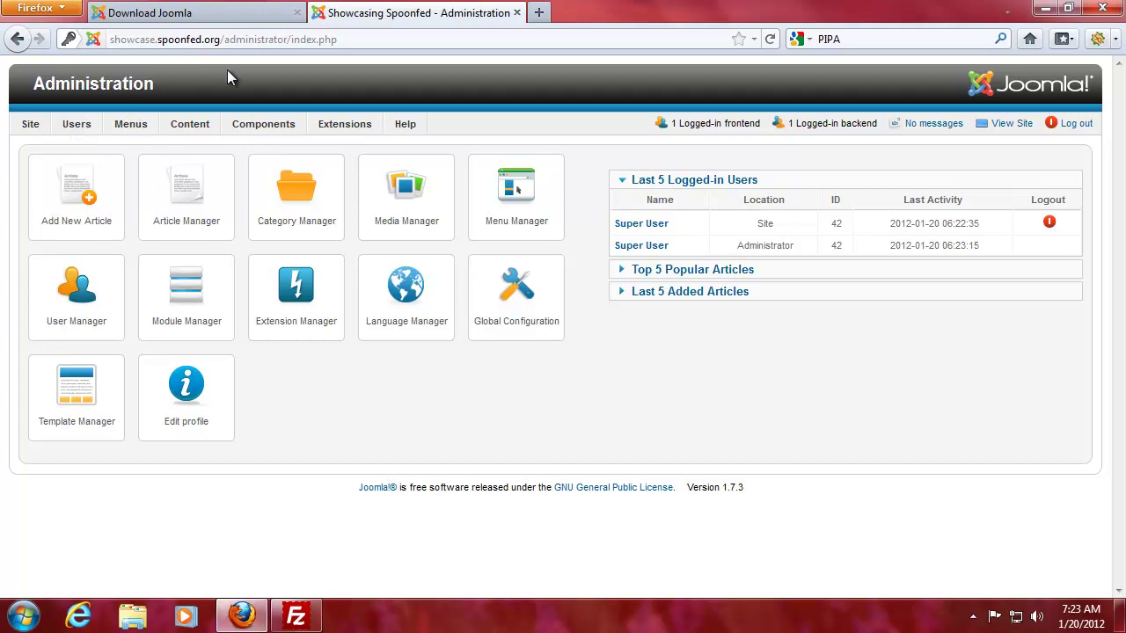
mouse_move(68, 150)
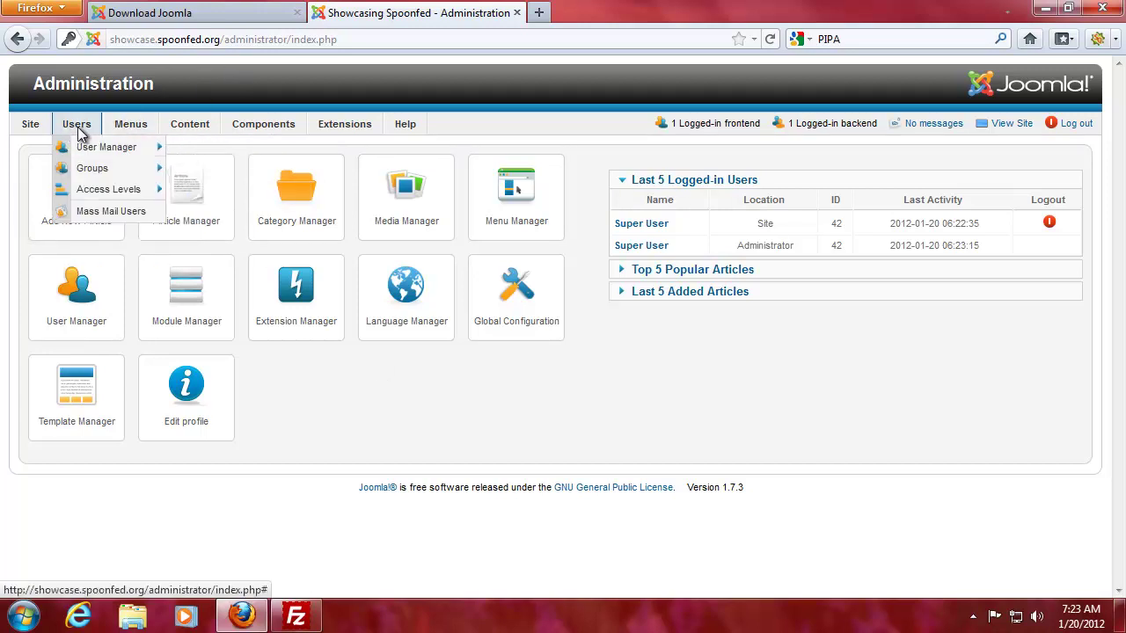
mouse_move(129, 125)
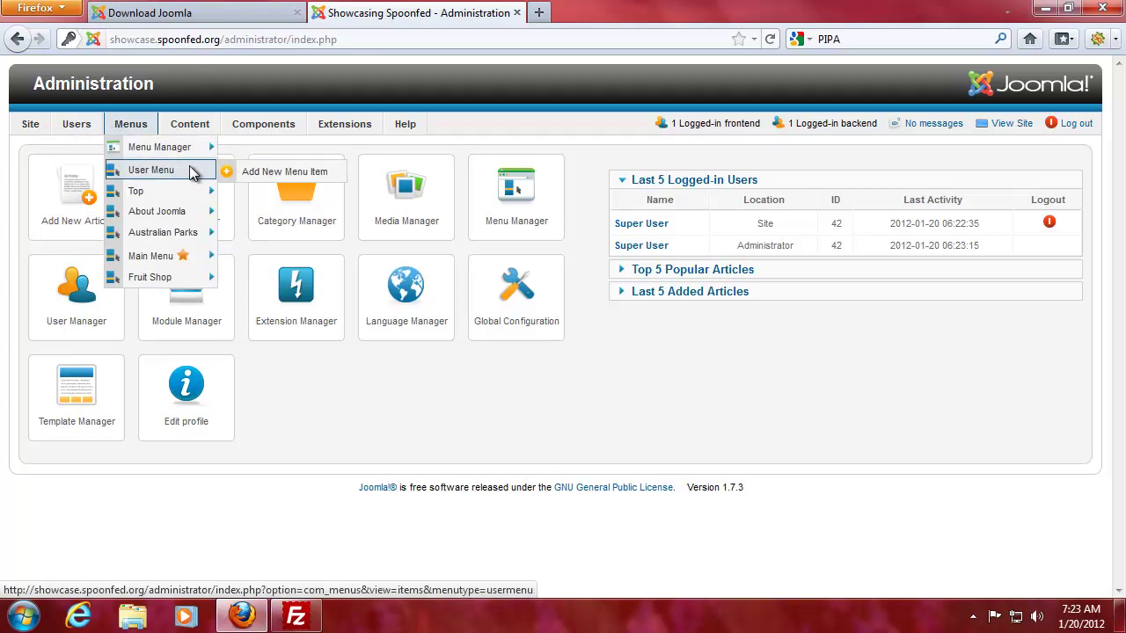
mouse_move(171, 188)
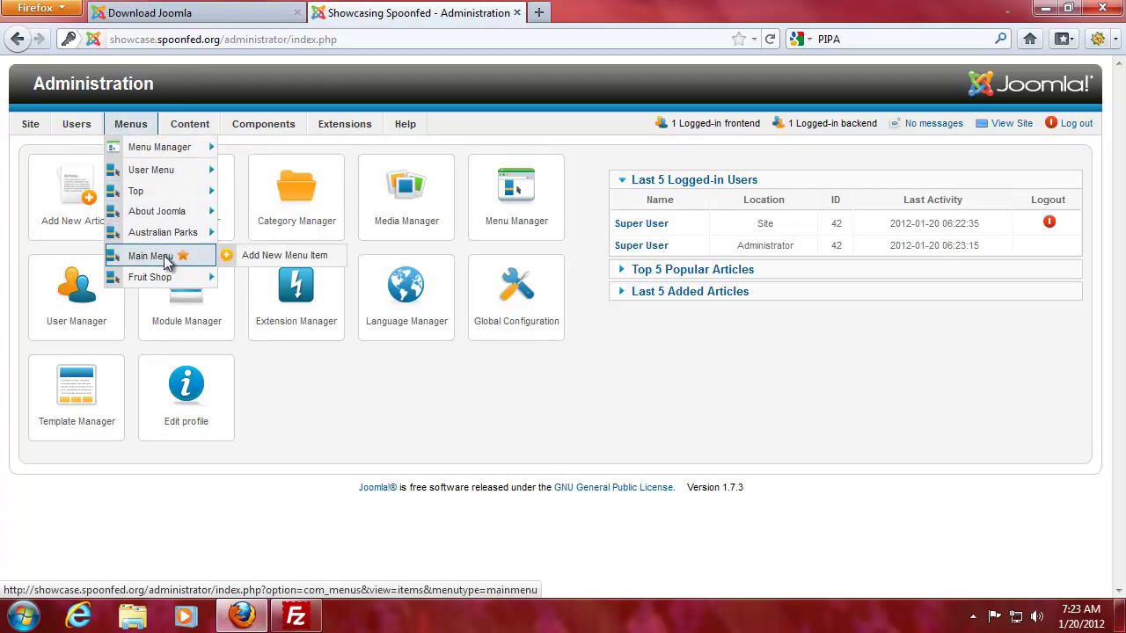
mouse_move(170, 280)
mouse_move(196, 124)
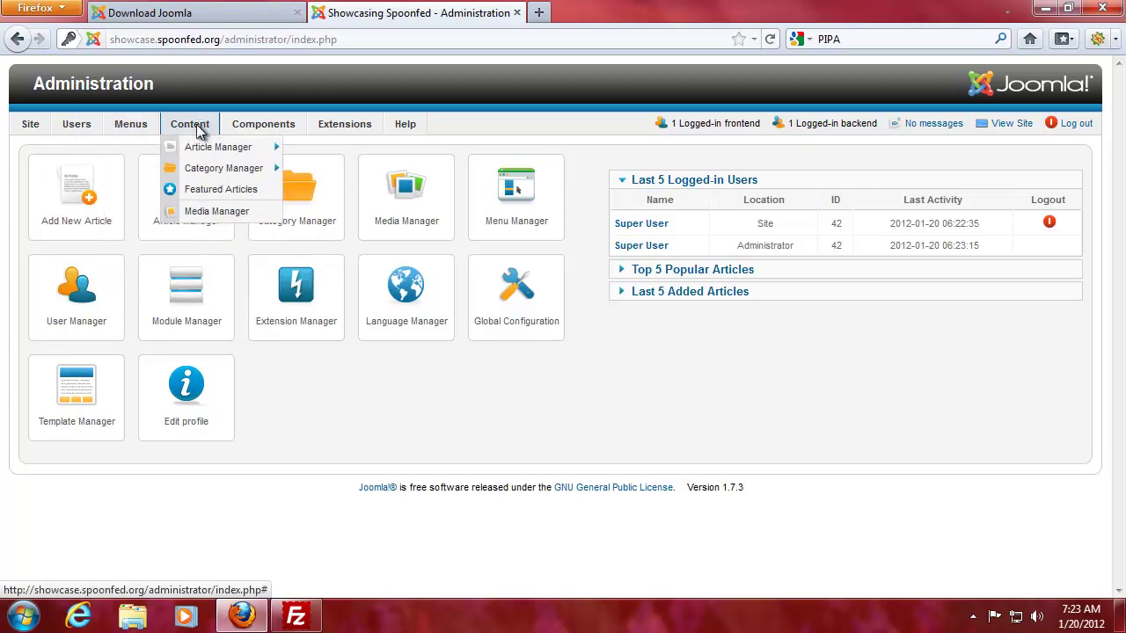
mouse_move(244, 157)
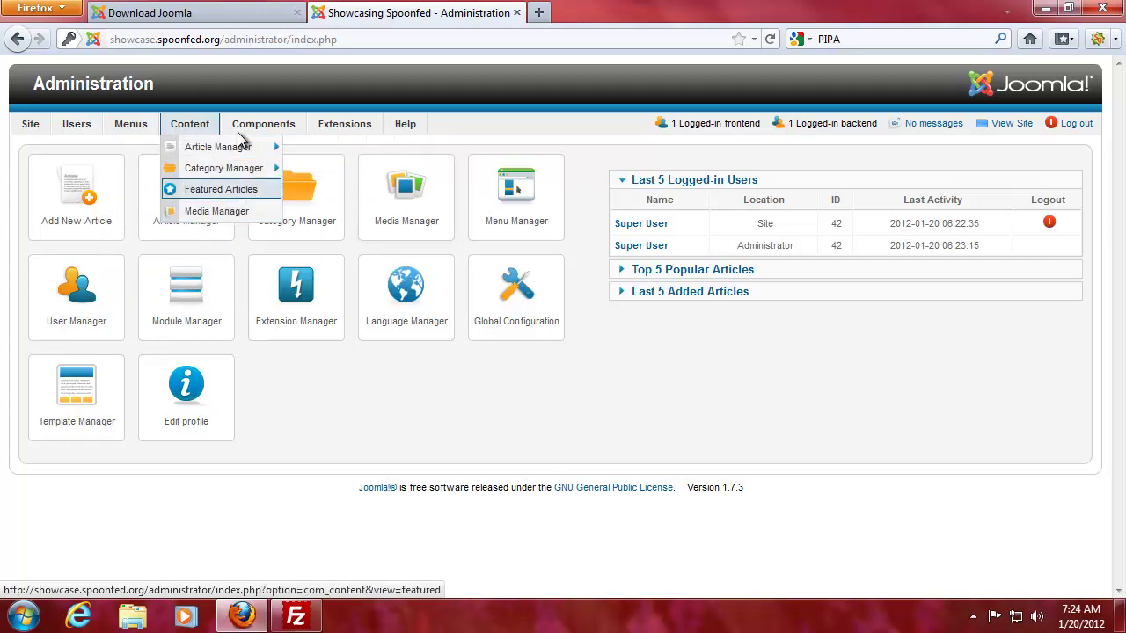
mouse_move(262, 132)
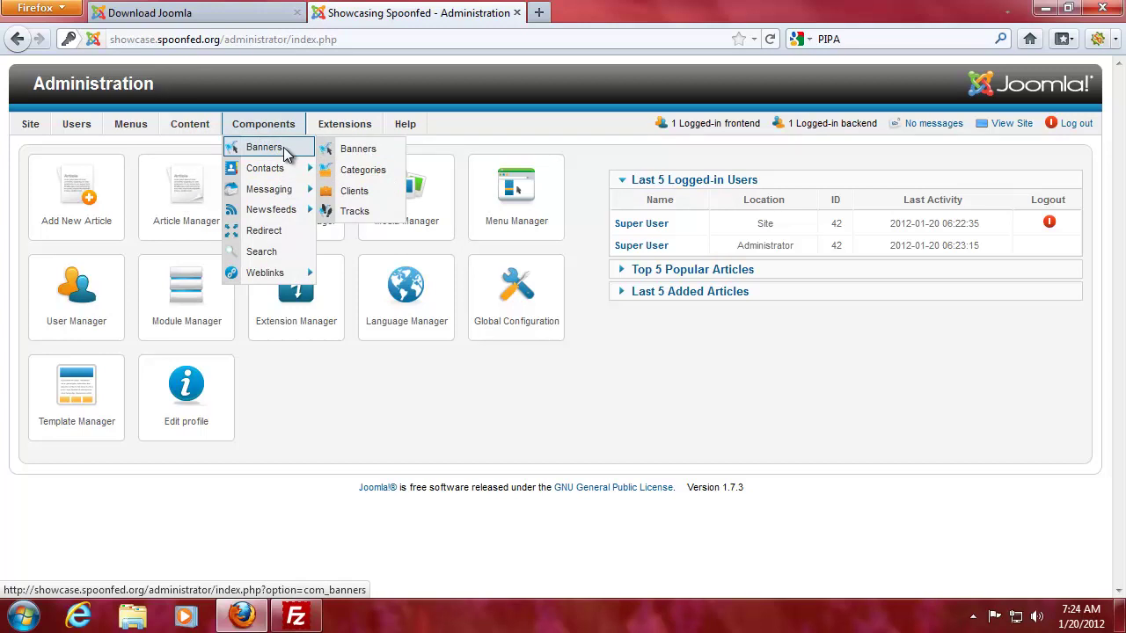
mouse_move(274, 176)
mouse_move(284, 200)
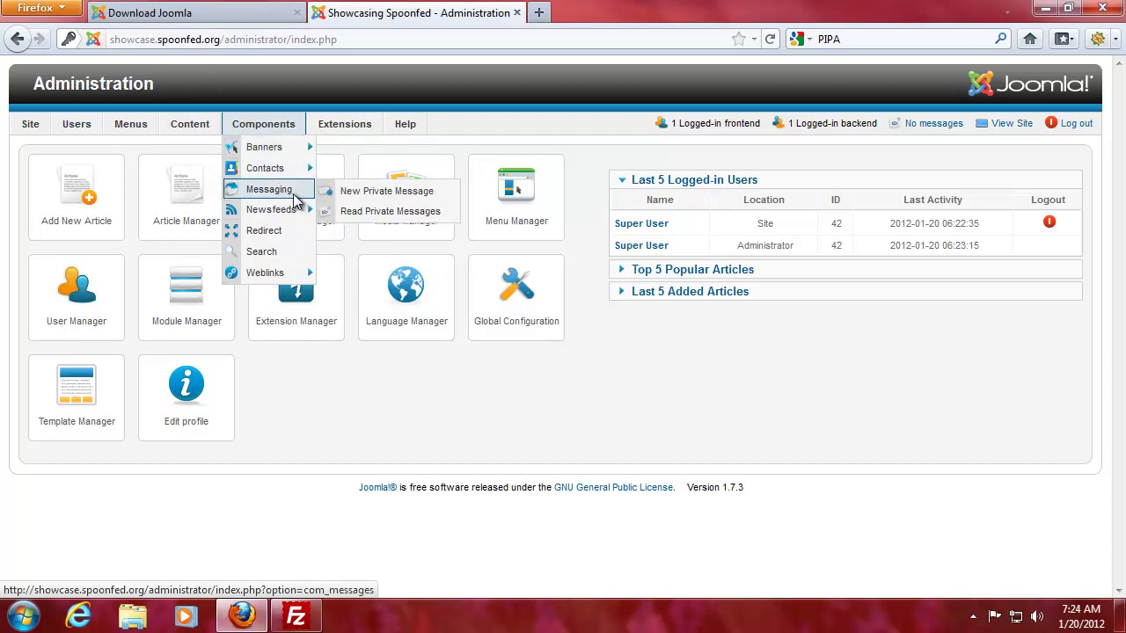
mouse_move(293, 220)
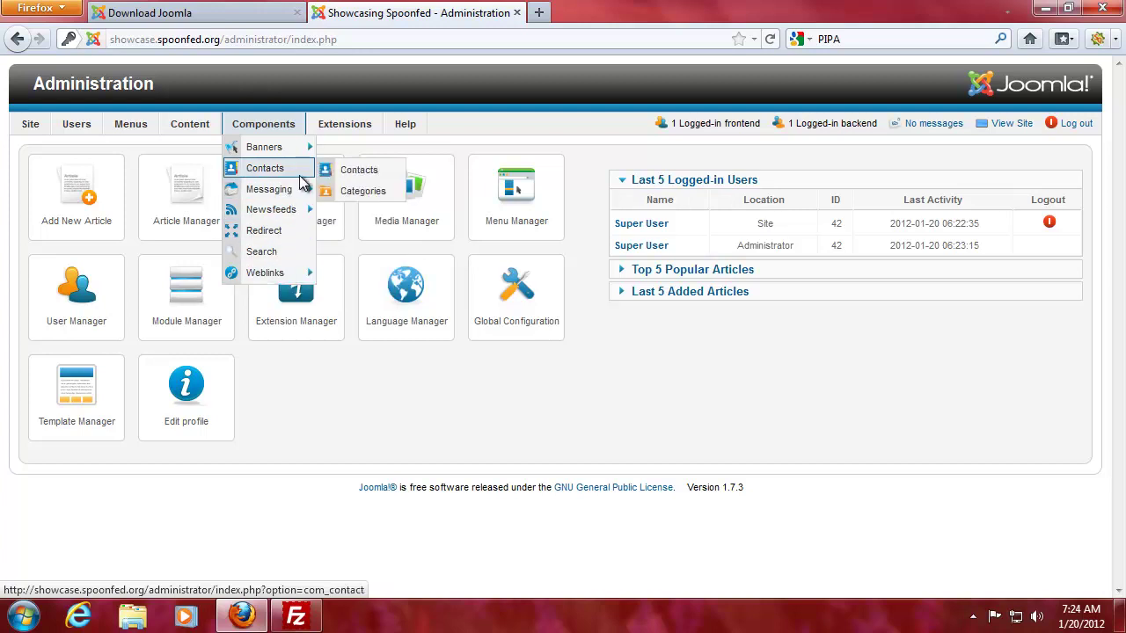
mouse_move(330, 124)
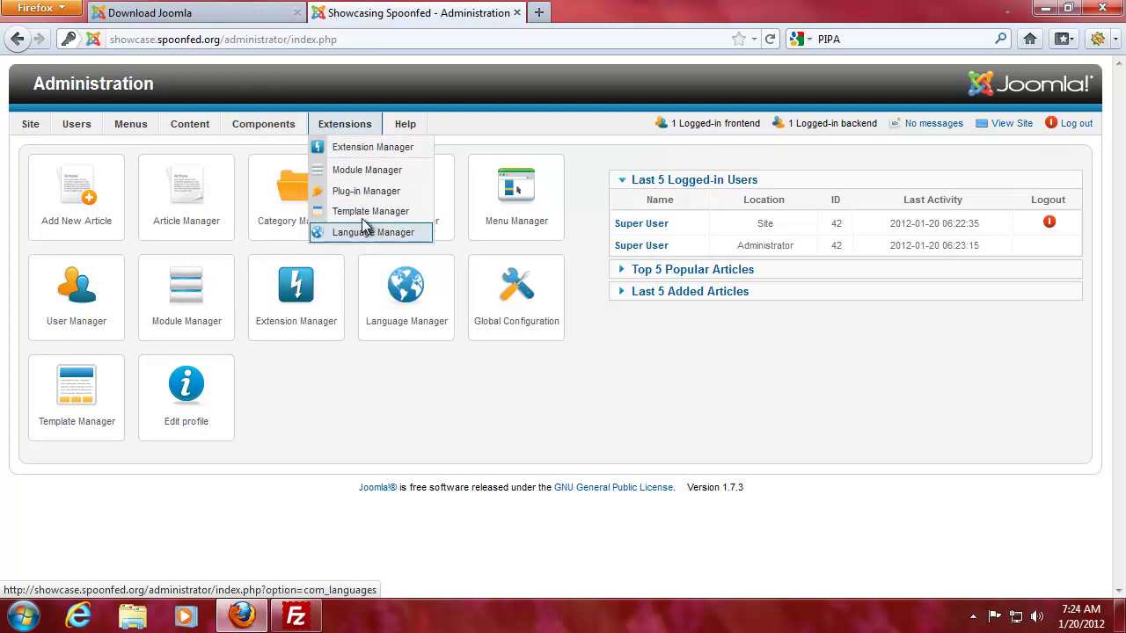